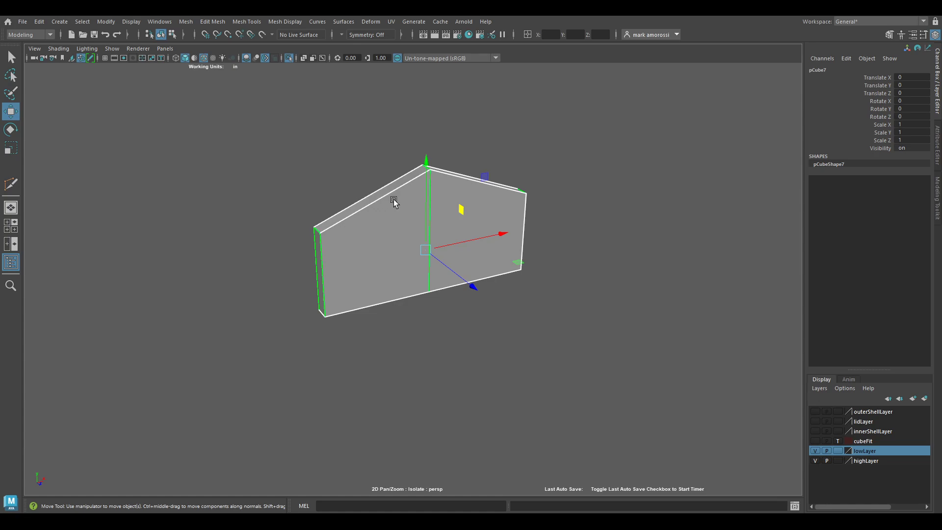
- Make a mirrored instance of the panel with Duplicate Special set to Instance, Translate X 3 and Scale Y -1
{"action": "middle_click_drag", "start_coordinate": [449, 226], "coordinate": [441, 249], "text": "alt"}
{"action": "right_click_drag", "start_coordinate": [441, 249], "coordinate": [495, 259], "text": "alt"}
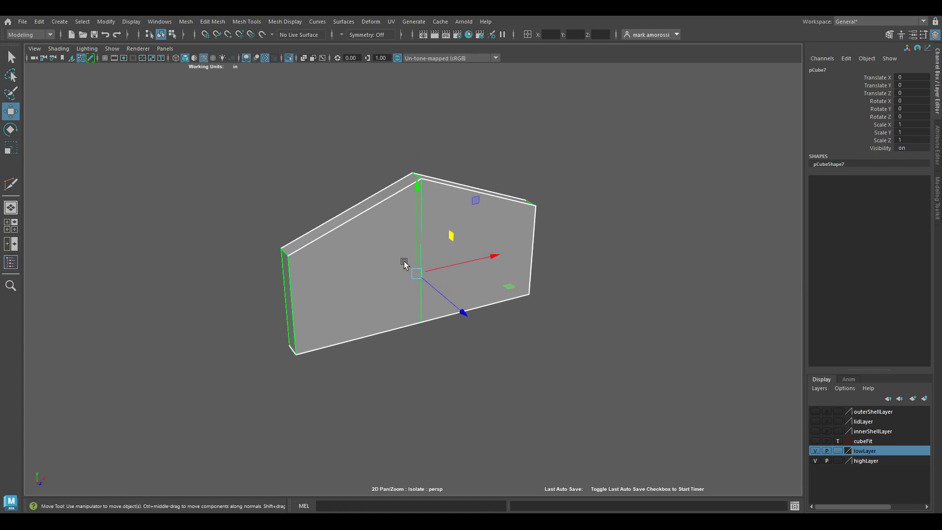
{"action": "left_click_drag", "start_coordinate": [397, 256], "coordinate": [446, 276], "text": "alt"}
{"action": "middle_click_drag", "start_coordinate": [456, 263], "coordinate": [408, 261], "text": "alt"}
{"action": "left_click_drag", "start_coordinate": [409, 261], "coordinate": [416, 261], "text": "alt"}
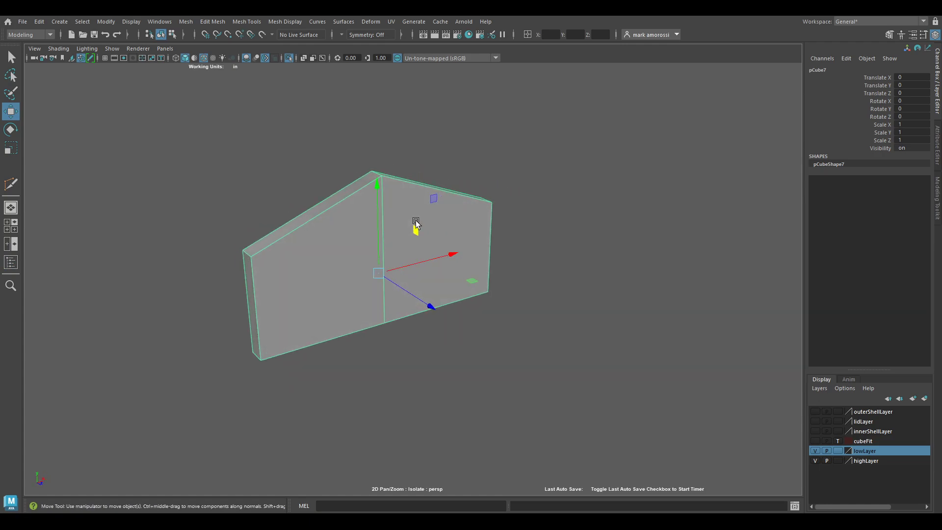
{"action": "left_click", "coordinate": [39, 22]}
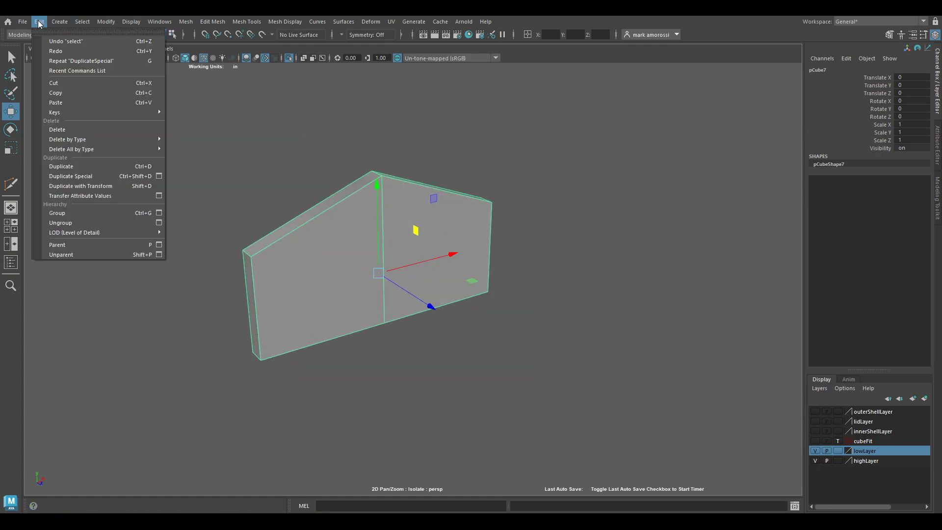
{"action": "left_click", "coordinate": [159, 177]}
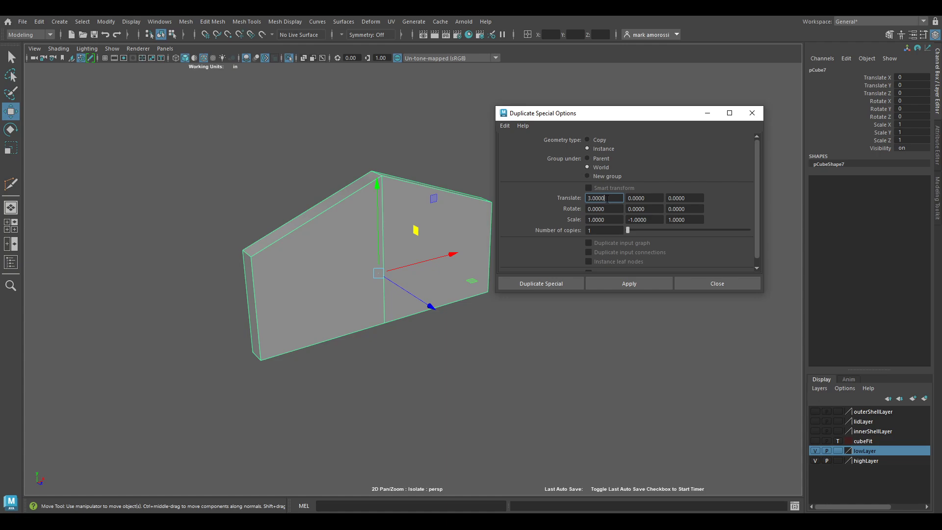
{"action": "left_click_drag", "start_coordinate": [606, 199], "coordinate": [581, 202]}
{"action": "left_click", "coordinate": [629, 220]}
{"action": "left_click_drag", "start_coordinate": [620, 117], "coordinate": [659, 113]}
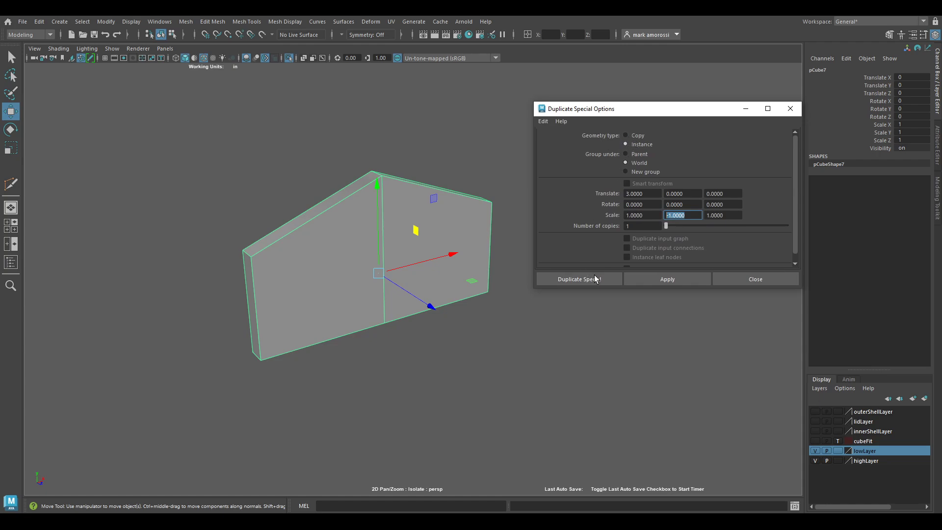
{"action": "left_click", "coordinate": [579, 278]}
{"action": "left_click_drag", "start_coordinate": [599, 280], "coordinate": [452, 279], "text": "alt"}
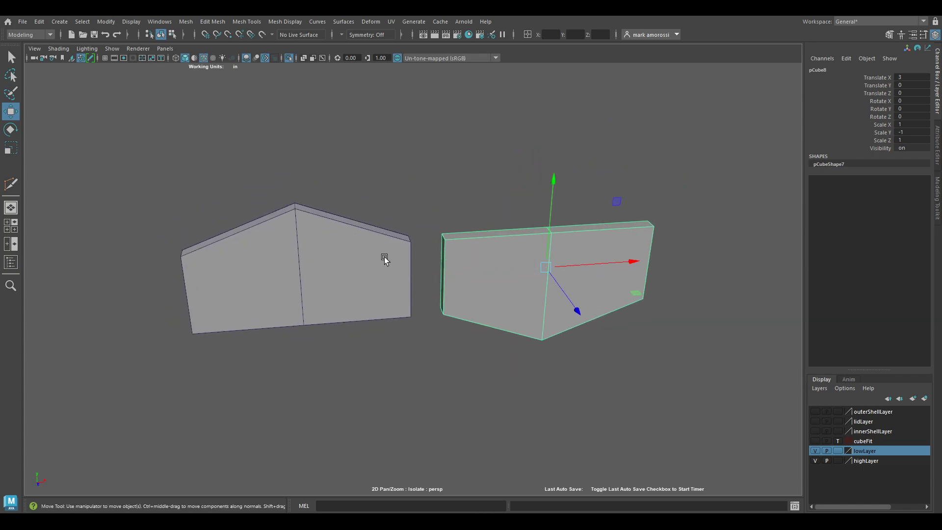
- Flip the copy on the right by setting its Scale Y to -1 in the Channel Box
{"action": "left_click", "coordinate": [385, 260]}
{"action": "left_click", "coordinate": [496, 263]}
{"action": "double_click", "coordinate": [903, 131]}
{"action": "type", "text": "-1"}
{"action": "key", "text": "Return"}
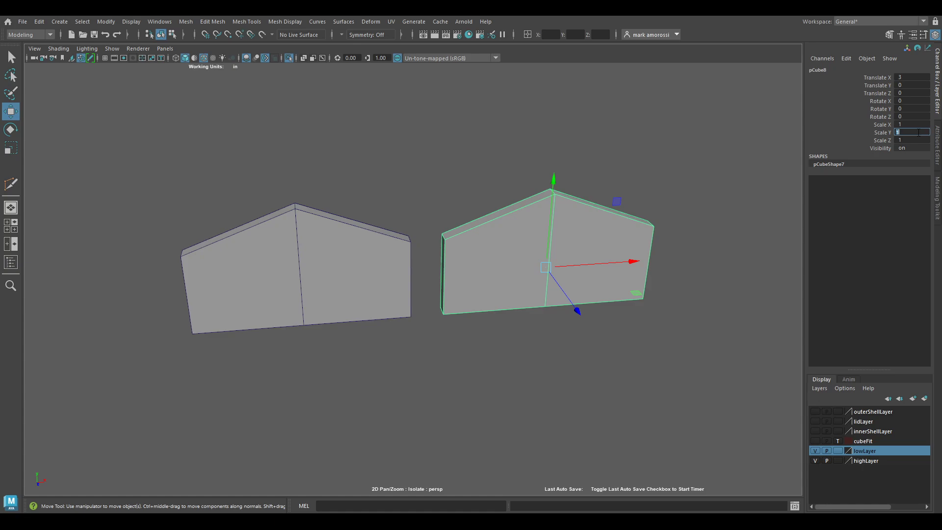
{"action": "key", "text": "Return"}
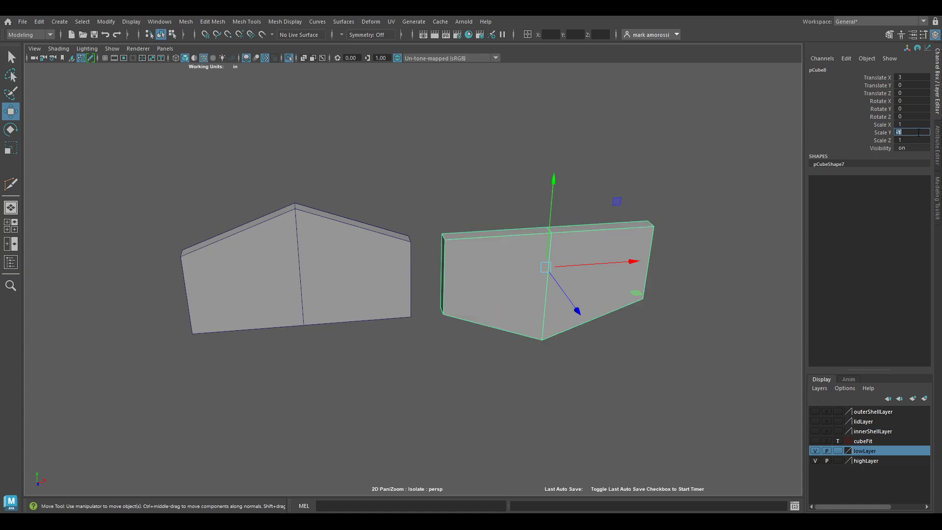
{"action": "left_click", "coordinate": [555, 183]}
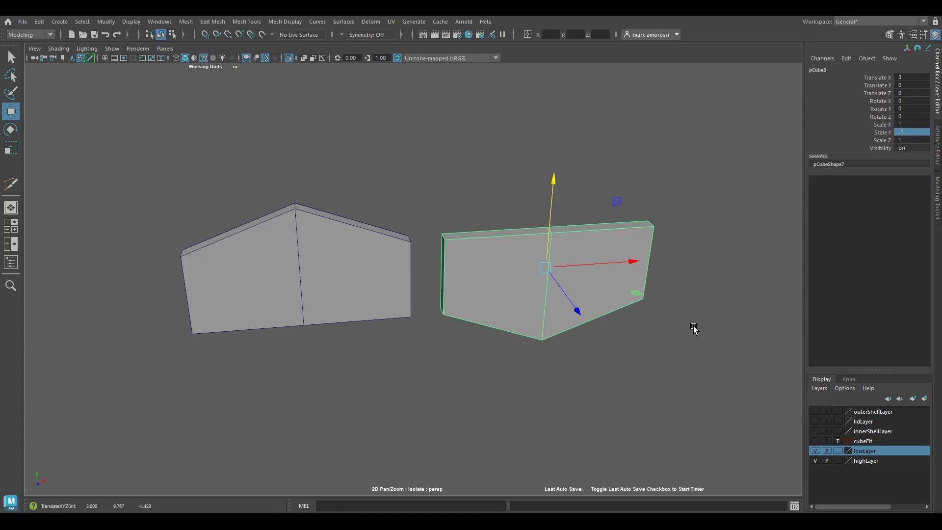
- Repeat the offset duplicate with Shift+D to extend the alternating row out to Translate X 24
{"action": "scroll", "coordinate": [693, 329], "scroll_direction": "down", "scroll_amount": 3}
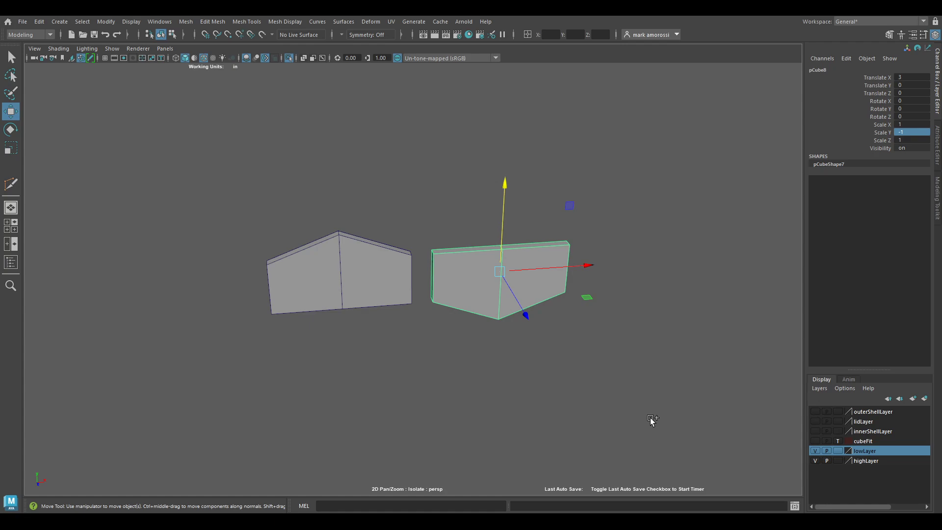
{"action": "key", "text": "shift+d"}
{"action": "key", "text": "shift+d"}
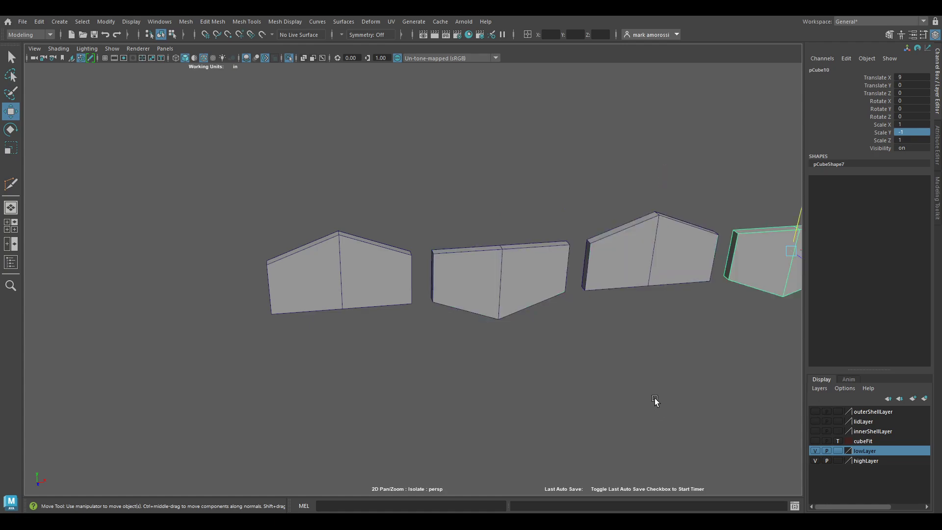
{"action": "scroll", "coordinate": [652, 382], "scroll_direction": "down", "scroll_amount": 5}
{"action": "key", "text": "shift+d"}
{"action": "key", "text": "shift+d"}
{"action": "key", "text": "shift+d"}
{"action": "key", "text": "shift+d"}
{"action": "key", "text": "shift+d"}
{"action": "scroll", "coordinate": [650, 355], "scroll_direction": "down", "scroll_amount": 5}
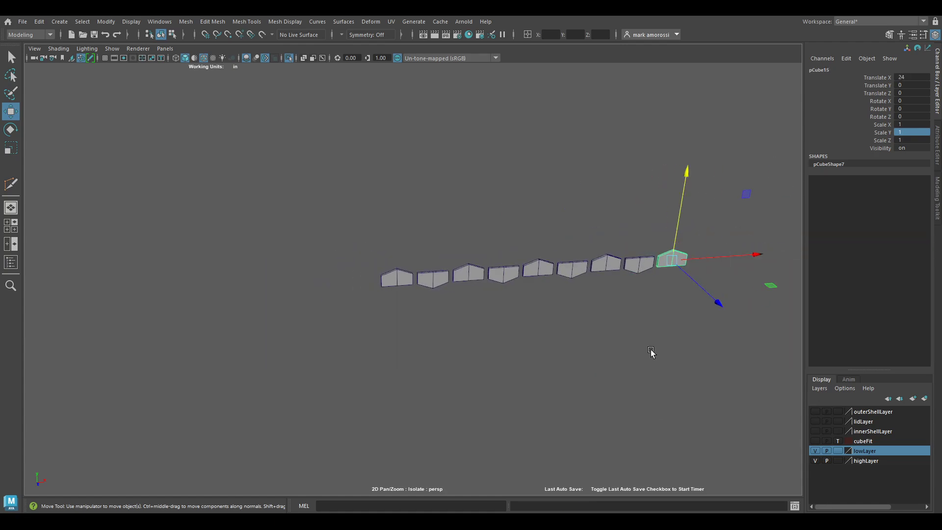
{"action": "middle_click_drag", "start_coordinate": [650, 336], "coordinate": [568, 342], "text": "alt"}
{"action": "scroll", "coordinate": [568, 324], "scroll_direction": "up", "scroll_amount": 5}
{"action": "left_click_drag", "start_coordinate": [568, 317], "coordinate": [604, 296], "text": "alt"}
{"action": "middle_click_drag", "start_coordinate": [604, 297], "coordinate": [584, 313], "text": "alt"}
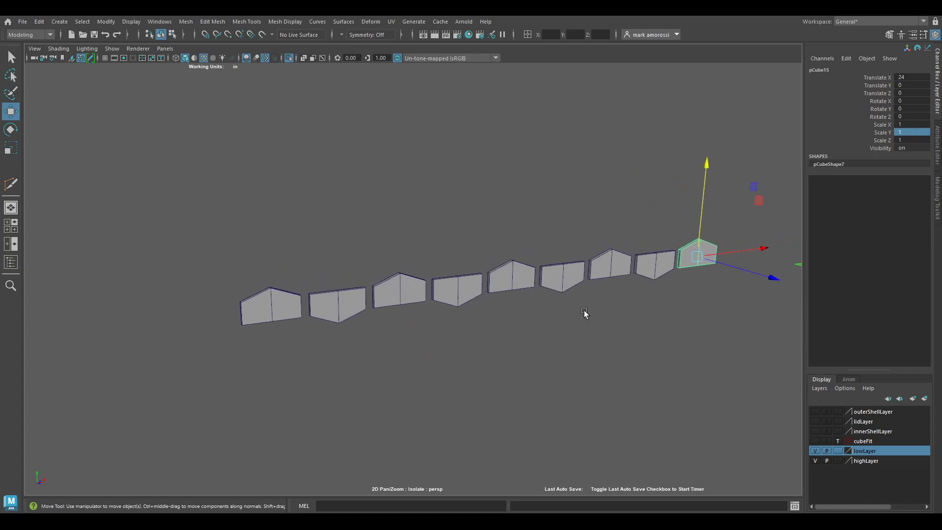
{"action": "left_click", "coordinate": [274, 298]}
- Move the panel's top vertices in vertex mode, undoing one stray move
{"action": "key", "text": "F9"}
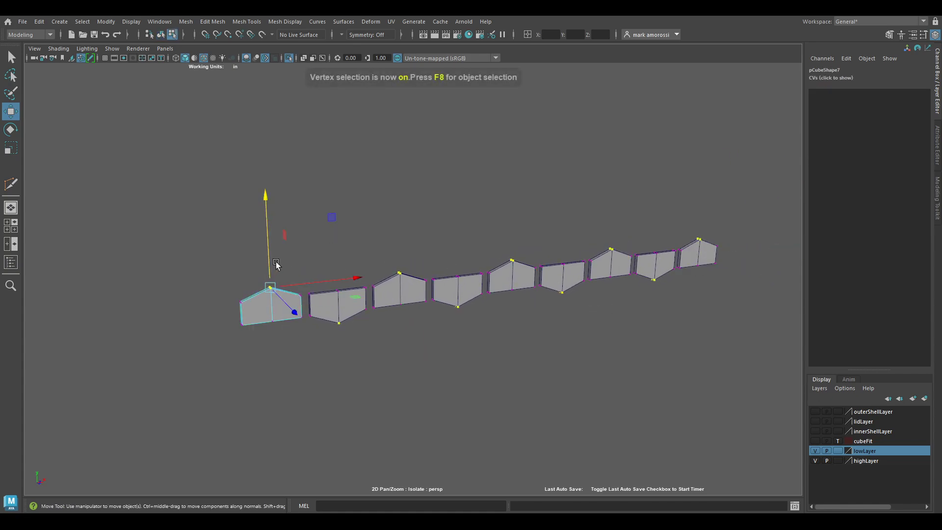
{"action": "left_click_drag", "start_coordinate": [334, 219], "coordinate": [322, 216]}
{"action": "mouse_move", "coordinate": [321, 216]}
{"action": "middle_mouse_down"}
{"action": "mouse_move", "coordinate": [332, 204]}
{"action": "mouse_move", "coordinate": [324, 211]}
{"action": "mouse_move", "coordinate": [343, 222]}
{"action": "mouse_move", "coordinate": [329, 216]}
{"action": "middle_mouse_up"}
{"action": "left_click", "coordinate": [272, 322]}
{"action": "left_click_drag", "start_coordinate": [335, 250], "coordinate": [372, 294]}
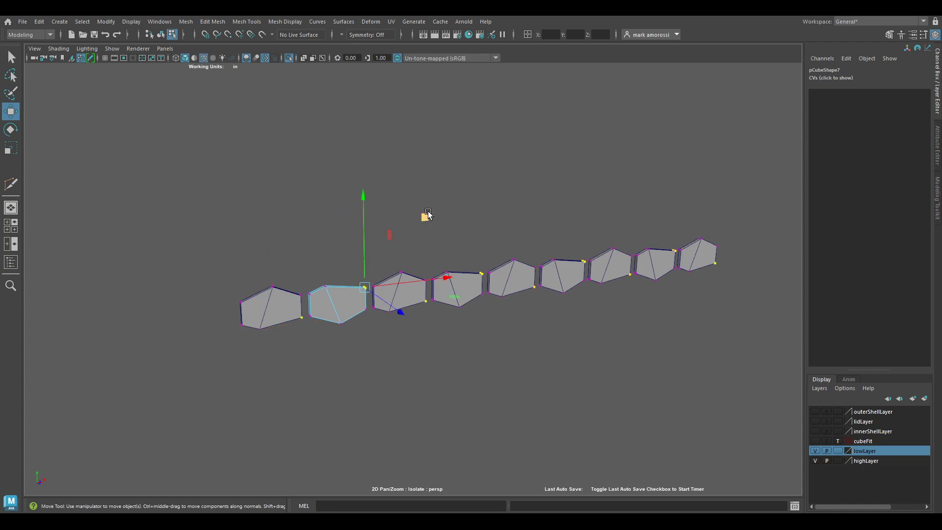
{"action": "left_click_drag", "start_coordinate": [428, 214], "coordinate": [413, 198]}
{"action": "key", "text": "ctrl+z"}
{"action": "middle_click_drag", "start_coordinate": [386, 307], "coordinate": [446, 280], "text": "alt"}
{"action": "right_click_drag", "start_coordinate": [446, 280], "coordinate": [471, 279], "text": "alt"}
{"action": "middle_click_drag", "start_coordinate": [470, 279], "coordinate": [427, 298], "text": "alt"}
{"action": "left_click_drag", "start_coordinate": [427, 298], "coordinate": [433, 301], "text": "alt"}
- Reset the second panel's Scale Y to 1 to unflip it
{"action": "key", "text": "F8"}
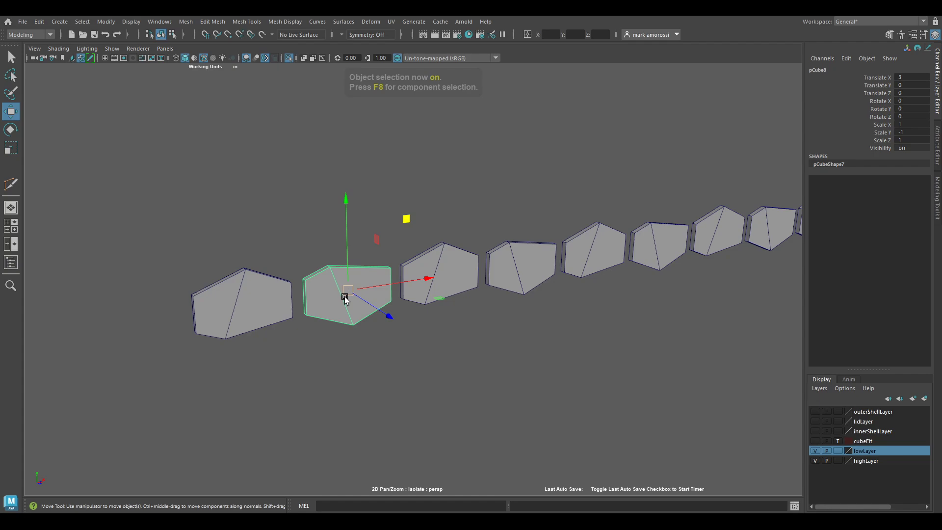
{"action": "left_click", "coordinate": [897, 133]}
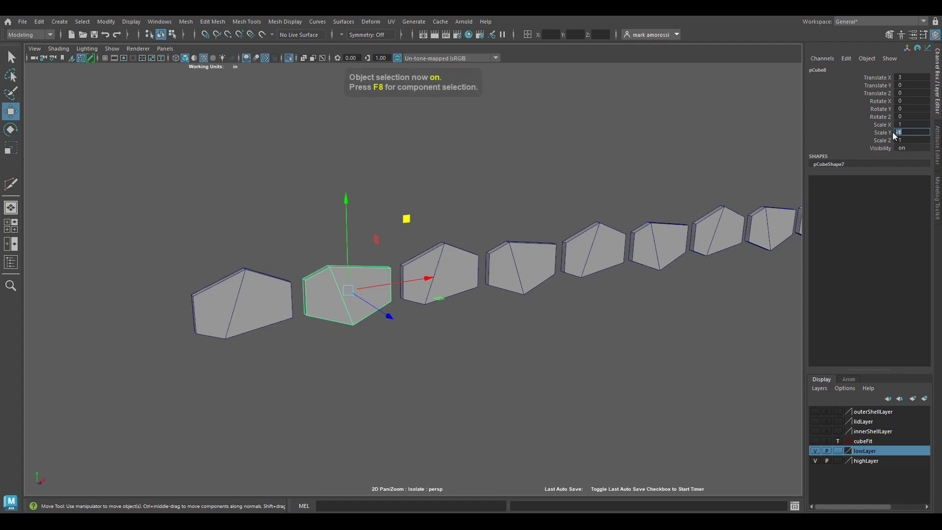
{"action": "type", "text": "1"}
{"action": "key", "text": "Return"}
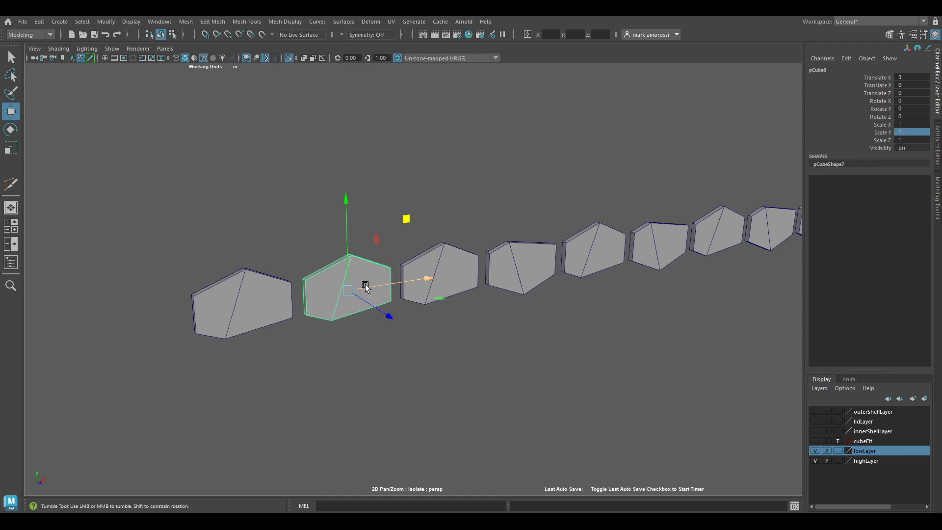
- Raise the first panel's top vertex into a central peak
{"action": "left_click", "coordinate": [275, 281]}
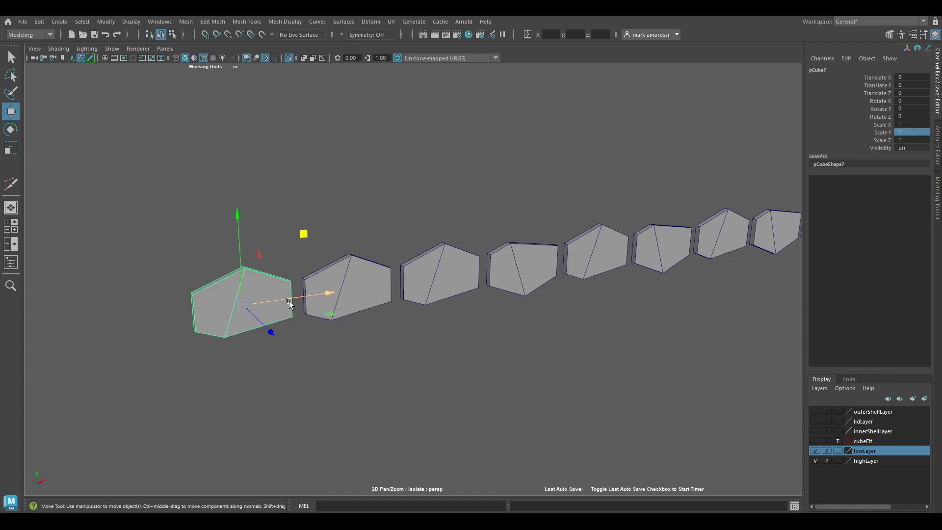
{"action": "key", "text": "F8"}
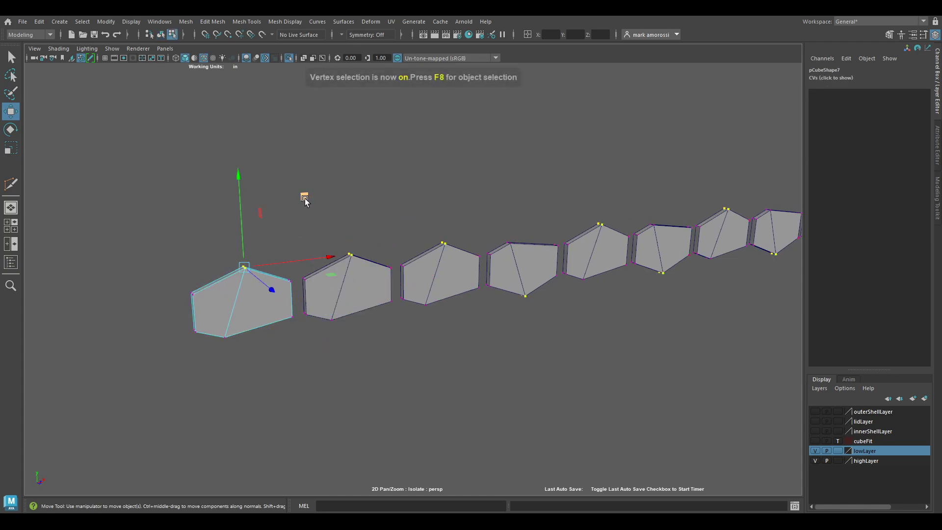
{"action": "middle_click_drag", "start_coordinate": [305, 201], "coordinate": [319, 184]}
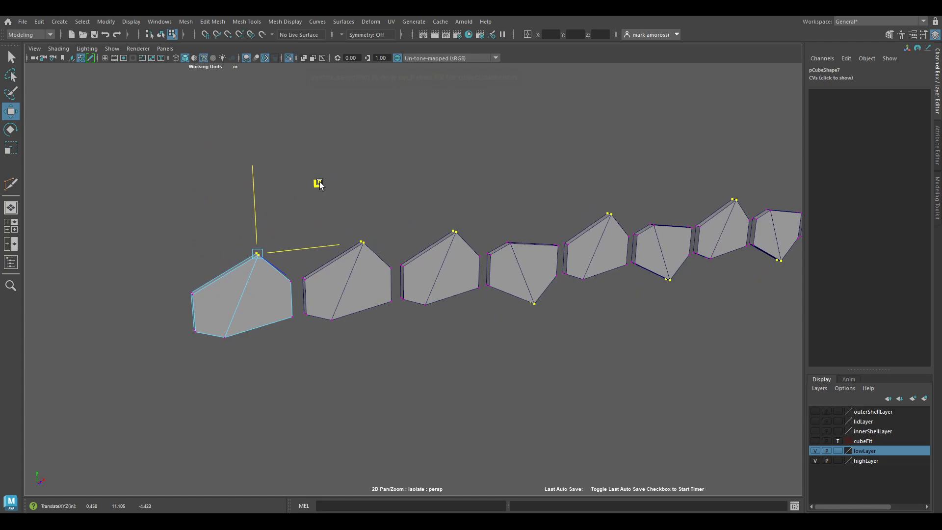
{"action": "left_click", "coordinate": [477, 249]}
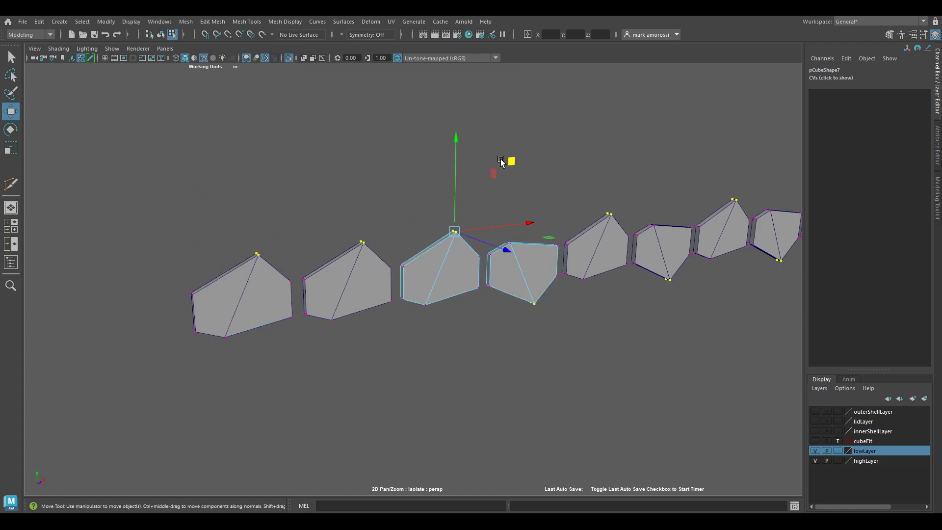
{"action": "mouse_move", "coordinate": [511, 162]}
{"action": "left_mouse_down"}
{"action": "mouse_move", "coordinate": [505, 175]}
{"action": "mouse_move", "coordinate": [508, 161]}
{"action": "left_mouse_up"}
{"action": "left_click_drag", "start_coordinate": [502, 261], "coordinate": [414, 274], "text": "alt"}
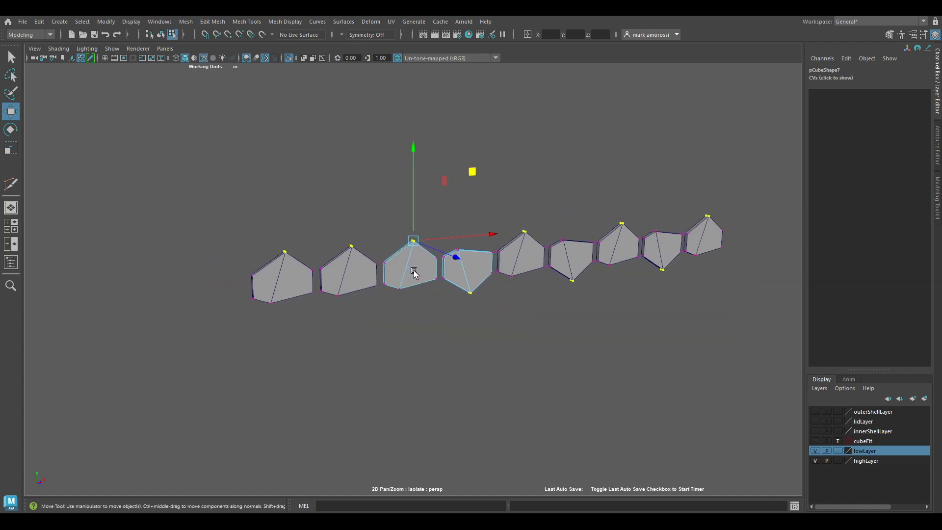
{"action": "key", "text": "F8"}
- Delete panels two through nine, keeping only the first panel
{"action": "left_click_drag", "start_coordinate": [326, 187], "coordinate": [725, 341]}
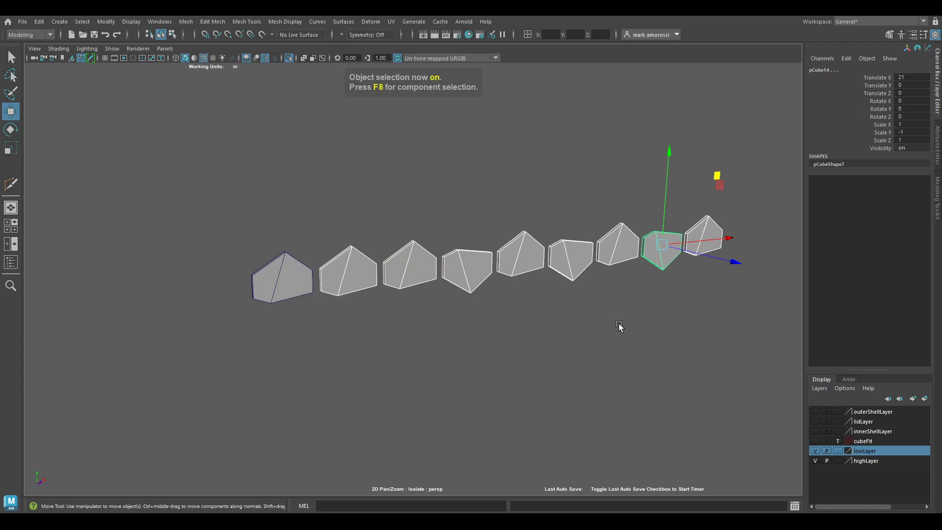
{"action": "key", "text": "Delete"}
{"action": "left_click", "coordinate": [301, 285]}
- Move the remaining panel sideways and frame it in the view
{"action": "left_click_drag", "start_coordinate": [301, 284], "coordinate": [344, 278]}
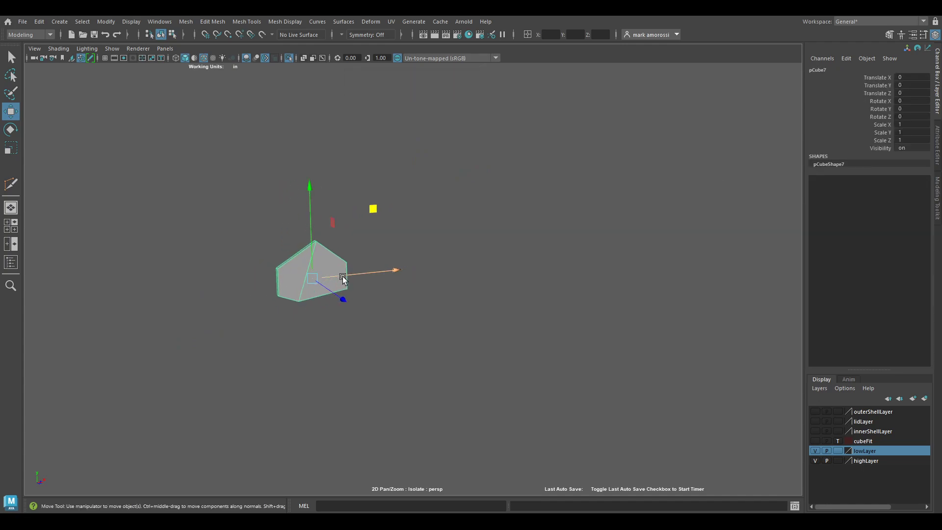
{"action": "key", "text": "f"}
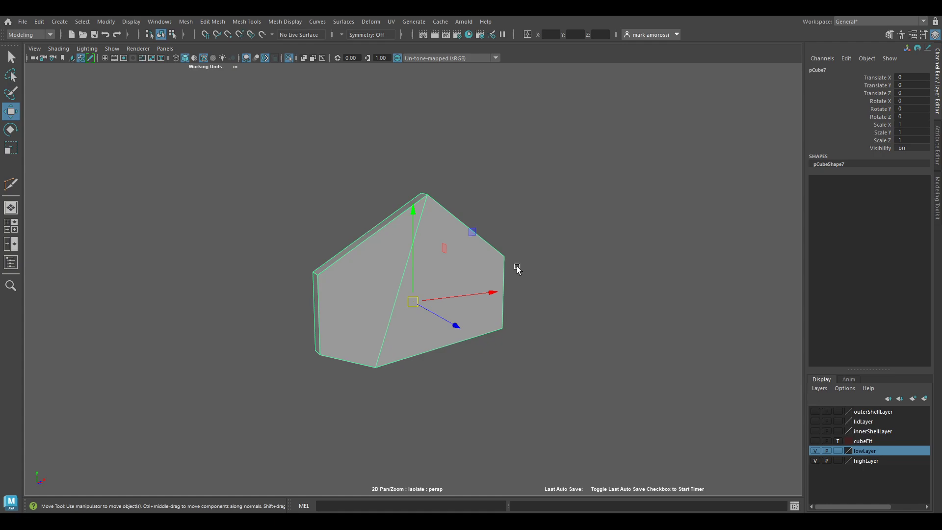
{"action": "left_click_drag", "start_coordinate": [503, 281], "coordinate": [454, 293], "text": "alt"}
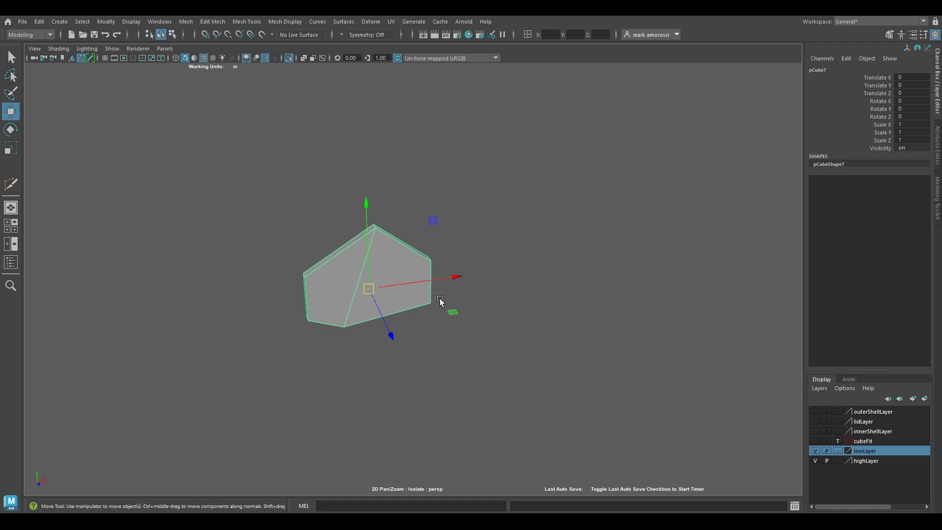
- Duplicate the panel along X, rotate the copy, and mirror it with Scale Y -1
{"action": "left_click_drag", "start_coordinate": [433, 280], "coordinate": [679, 246], "text": "shift"}
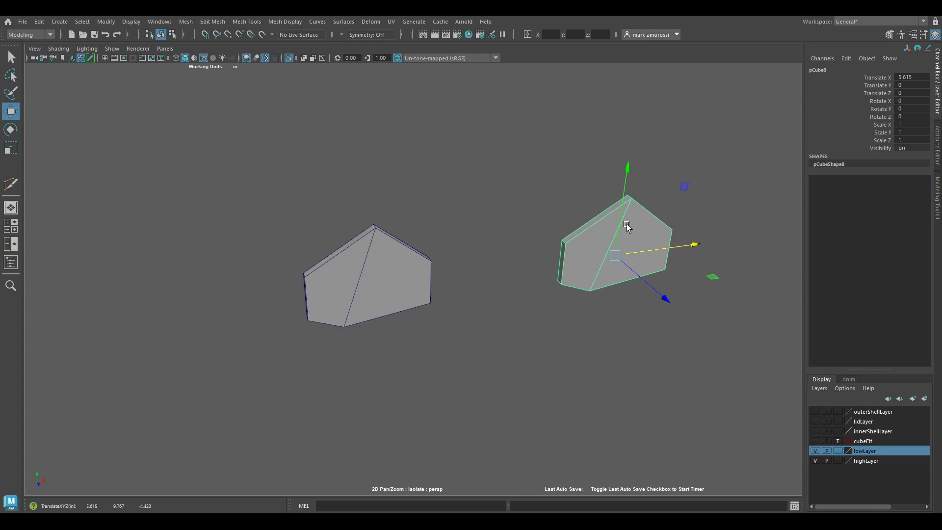
{"action": "key", "text": "e"}
{"action": "left_click_drag", "start_coordinate": [618, 210], "coordinate": [595, 300]}
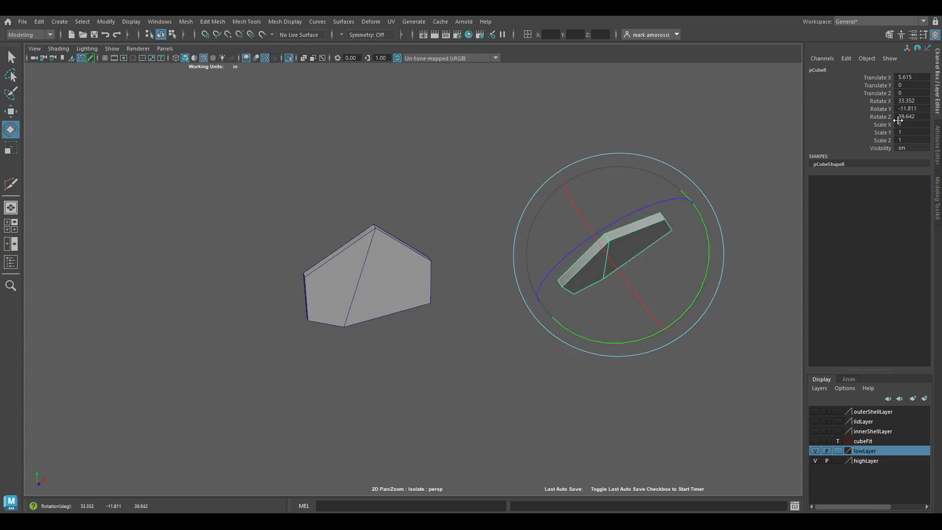
{"action": "left_click", "coordinate": [917, 131]}
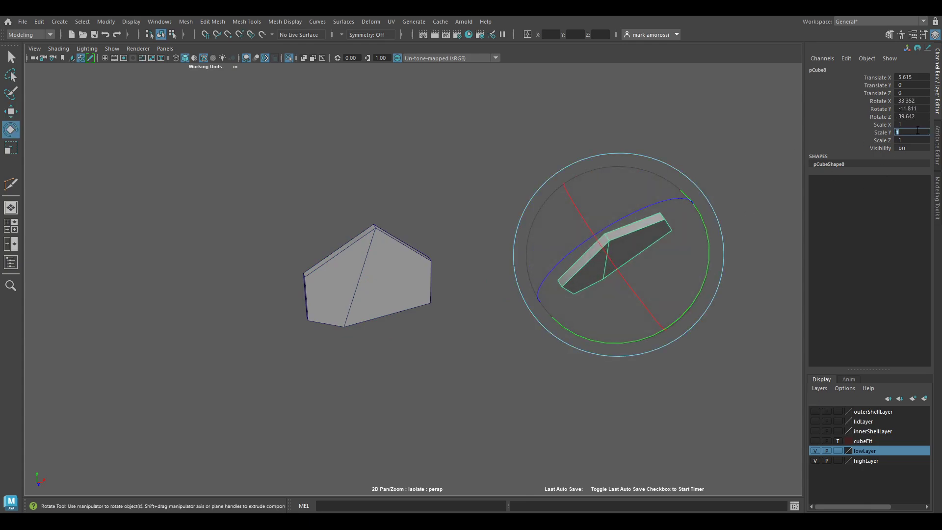
{"action": "type", "text": "-1"}
{"action": "key", "text": "Return"}
- Repeat the transformed duplicate twice with Shift+D to build a chain of pieces
{"action": "right_click_drag", "start_coordinate": [536, 444], "coordinate": [531, 396], "text": "alt"}
{"action": "middle_click_drag", "start_coordinate": [505, 268], "coordinate": [484, 269], "text": "alt"}
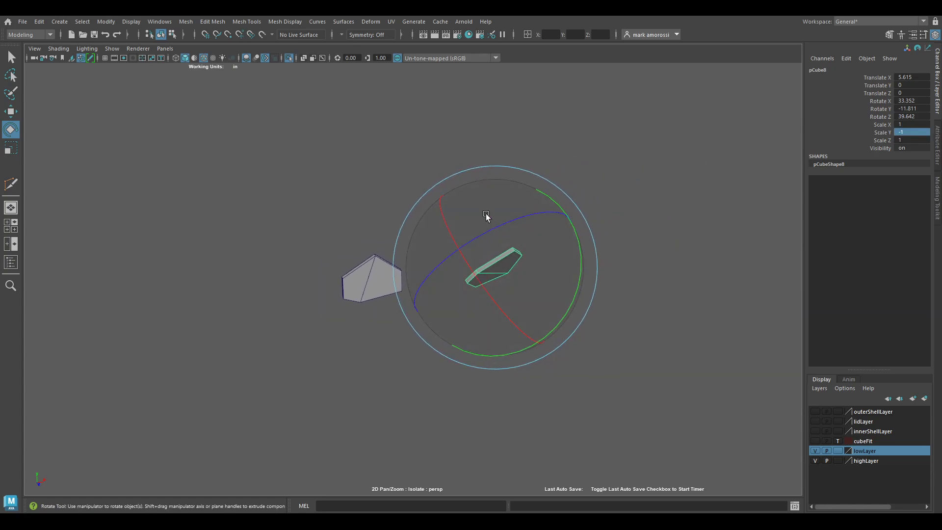
{"action": "left_click", "coordinate": [485, 362]}
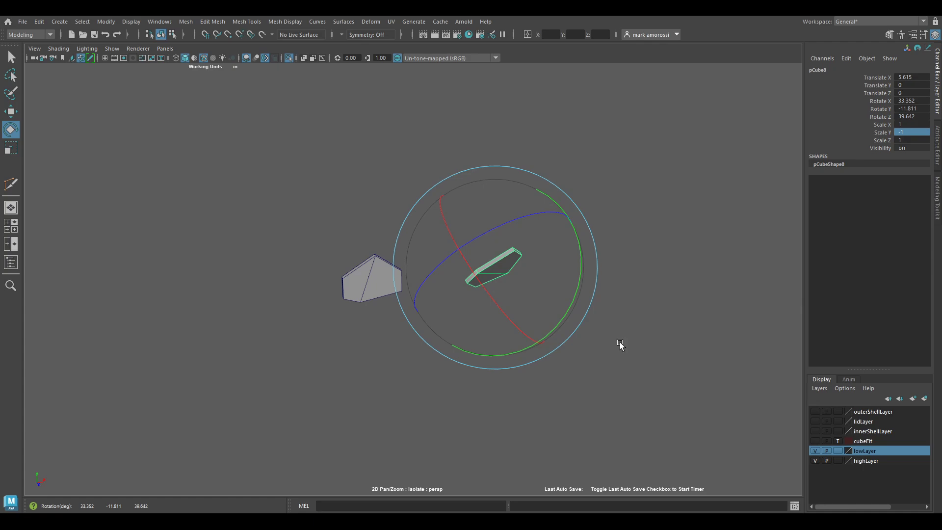
{"action": "key", "text": "shift+d"}
{"action": "key", "text": "shift+d"}
{"action": "key", "text": "shift+d"}
{"action": "right_click_drag", "start_coordinate": [636, 332], "coordinate": [628, 318], "text": "alt"}
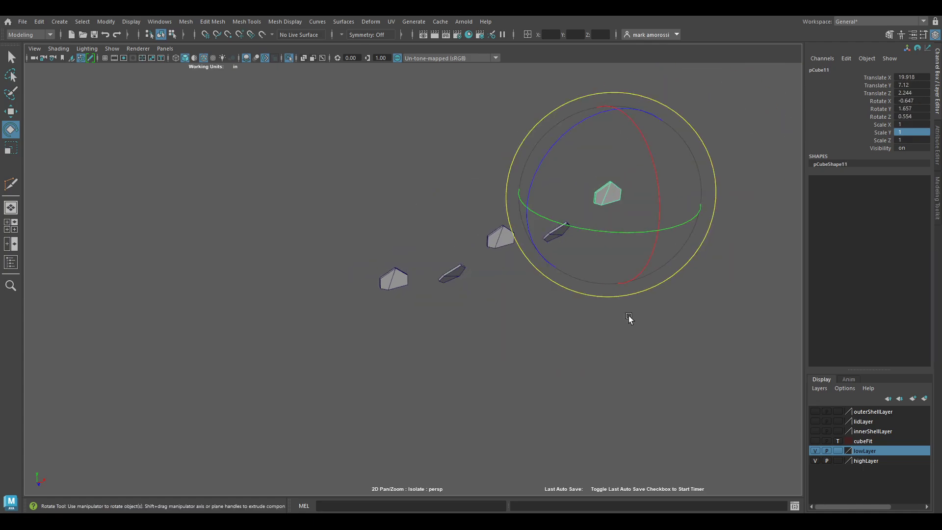
{"action": "key", "text": "shift+d"}
{"action": "key", "text": "shift+d"}
{"action": "key", "text": "shift+d"}
{"action": "key", "text": "shift+d"}
- Delete the extra chain pieces, leaving only the original panel
{"action": "left_click_drag", "start_coordinate": [607, 310], "coordinate": [630, 276], "text": "alt"}
{"action": "left_click_drag", "start_coordinate": [427, 147], "coordinate": [771, 380]}
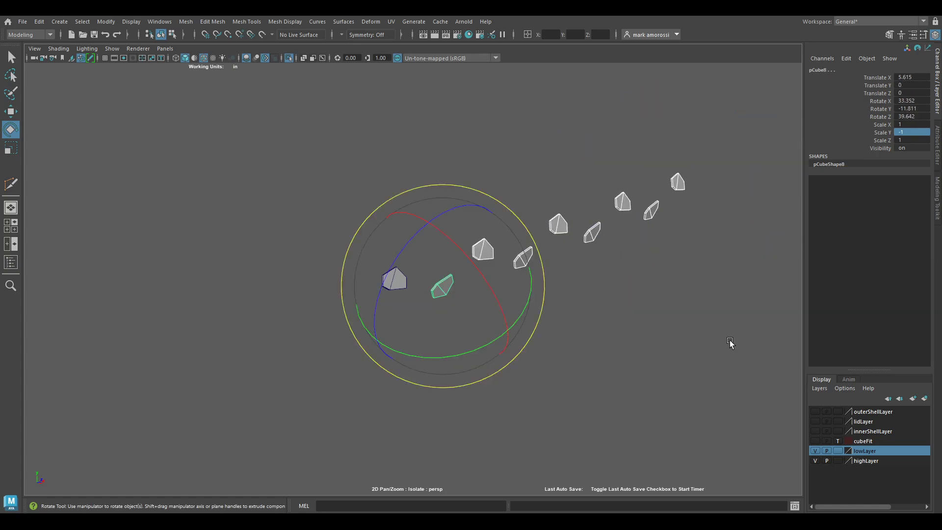
{"action": "key", "text": "Delete"}
- Shift-drag the panel along the Move tool's X arrow to create pCube8 at Translate X 4.262
{"action": "key", "text": "w"}
{"action": "left_click", "coordinate": [390, 281]}
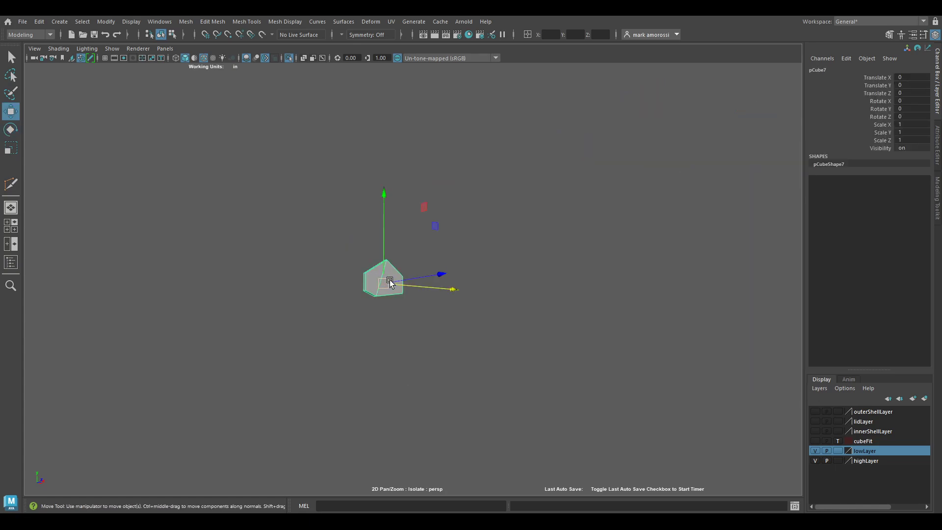
{"action": "scroll", "coordinate": [274, 191], "scroll_direction": "up", "scroll_amount": 2}
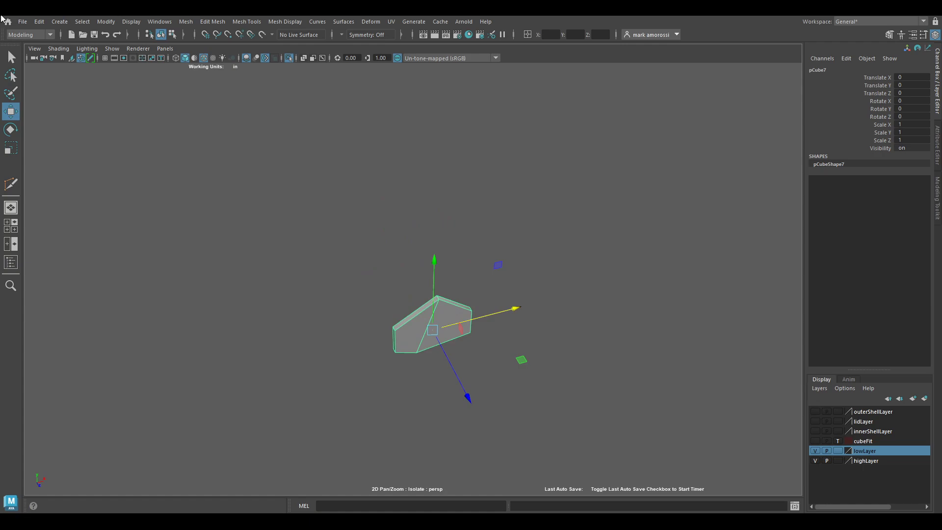
{"action": "left_click", "coordinate": [39, 22]}
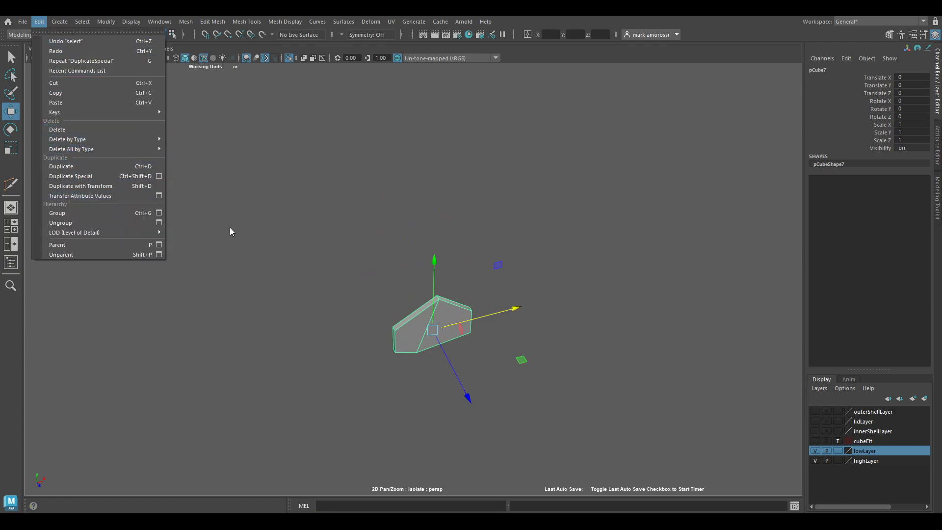
{"action": "left_click", "coordinate": [432, 268]}
{"action": "left_click_drag", "start_coordinate": [429, 270], "coordinate": [432, 319], "text": "alt"}
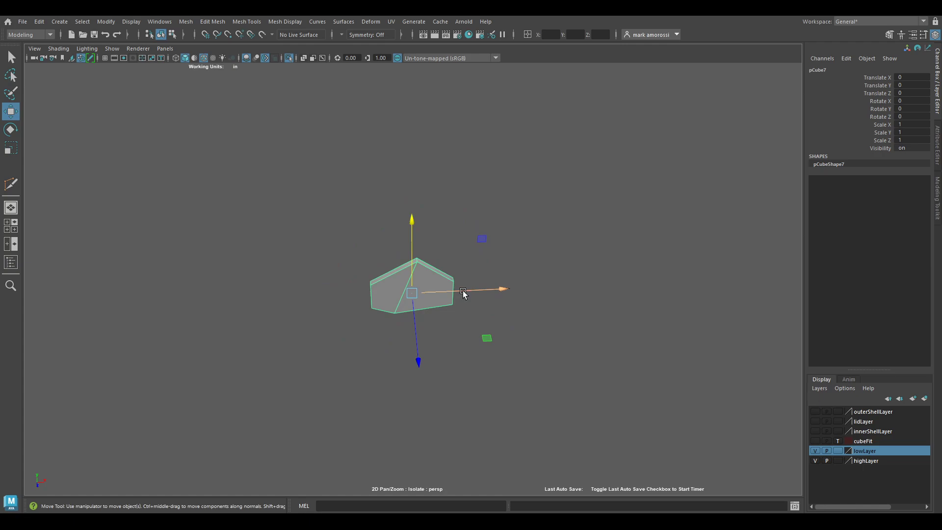
{"action": "left_click_drag", "start_coordinate": [463, 291], "coordinate": [455, 312], "text": "alt"}
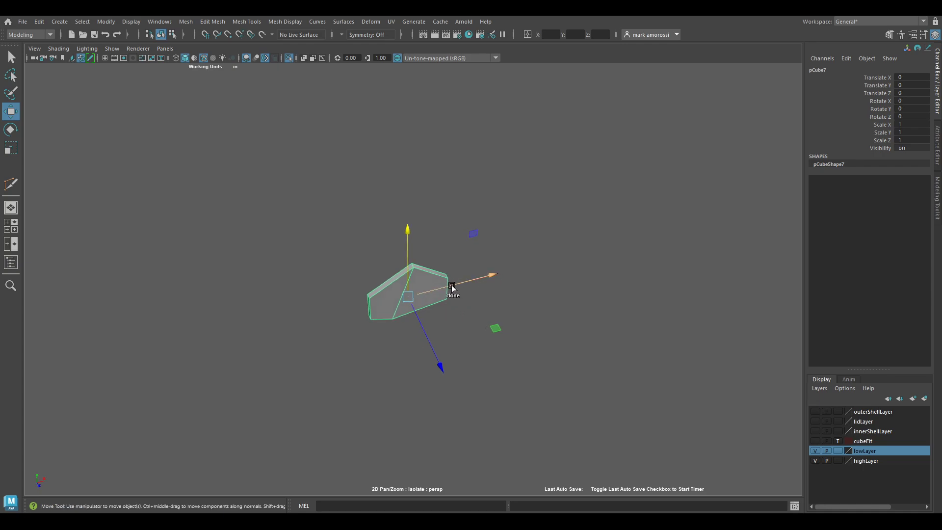
{"action": "left_click_drag", "start_coordinate": [446, 293], "coordinate": [564, 263], "text": "shift"}
{"action": "left_click_drag", "start_coordinate": [549, 310], "coordinate": [462, 309], "text": "alt"}
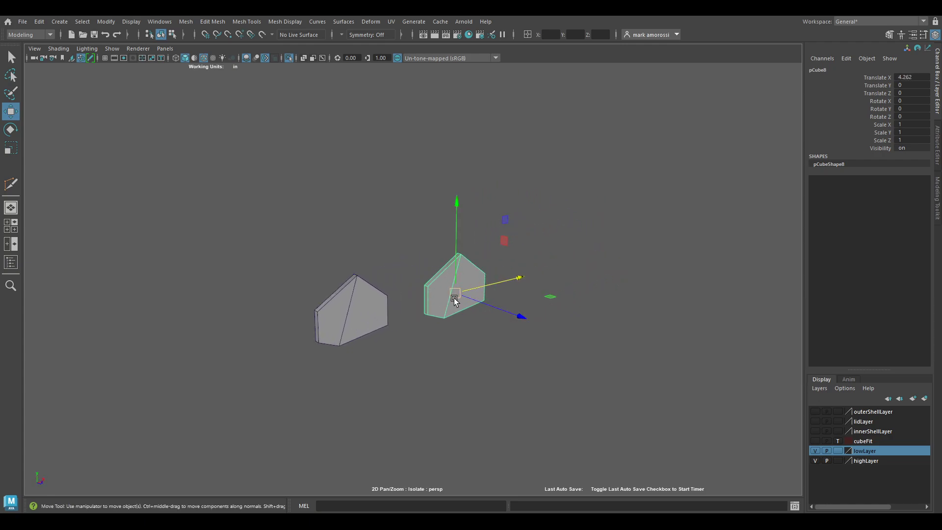
- Rotate the copy 15° around X and repeat it with Shift+D into a rotated arc
{"action": "key", "text": "e"}
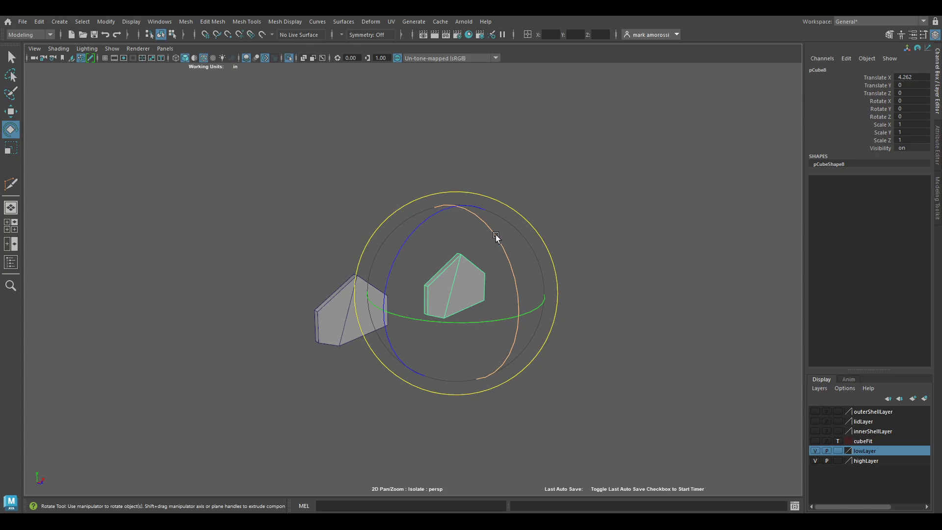
{"action": "left_click_drag", "start_coordinate": [497, 234], "coordinate": [510, 262]}
{"action": "mouse_move", "coordinate": [476, 308]}
{"action": "left_mouse_down", "text": "alt"}
{"action": "mouse_move", "coordinate": [516, 307]}
{"action": "mouse_move", "coordinate": [466, 308]}
{"action": "left_mouse_up", "text": "alt"}
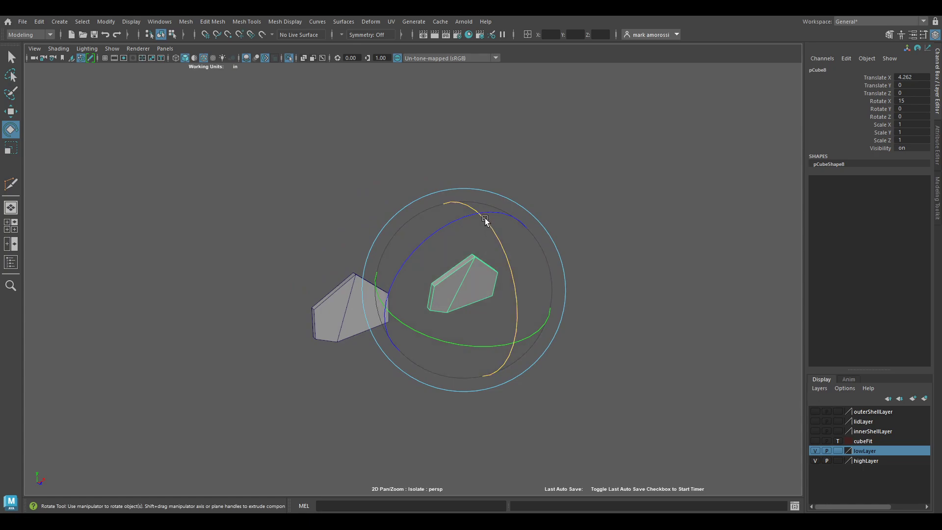
{"action": "left_click_drag", "start_coordinate": [485, 219], "coordinate": [485, 240]}
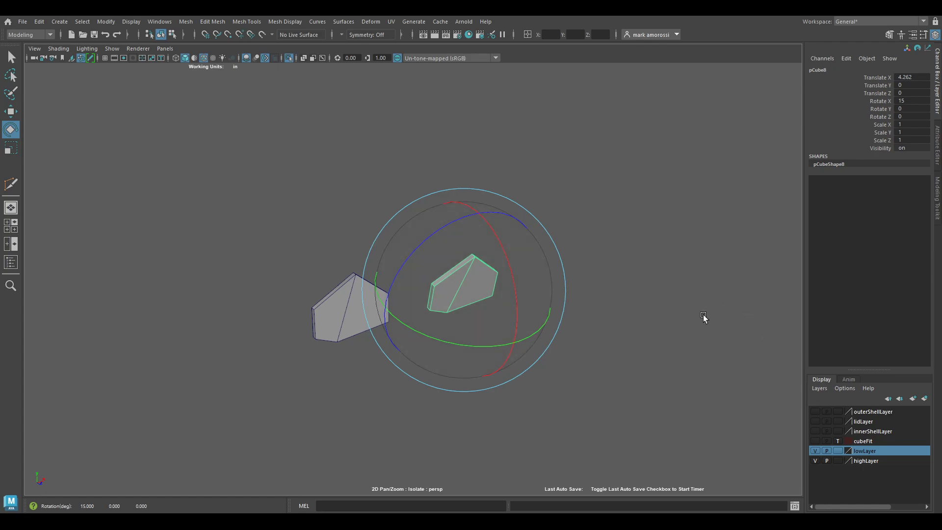
{"action": "key", "text": "shift+d"}
{"action": "key", "text": "shift+d"}
{"action": "key", "text": "shift+d"}
{"action": "key", "text": "shift+d"}
{"action": "key", "text": "shift+d"}
{"action": "key", "text": "shift+d"}
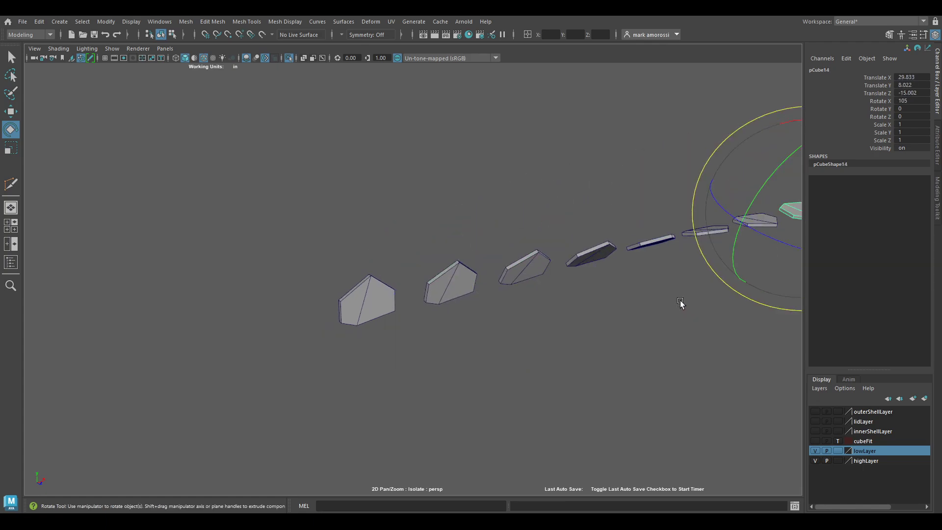
{"action": "left_click_drag", "start_coordinate": [680, 300], "coordinate": [322, 322], "text": "alt"}
{"action": "key", "text": "shift+d"}
{"action": "key", "text": "shift+d"}
- Try moving a top vertex of the original panel, then undo the move
{"action": "left_click", "coordinate": [287, 311]}
{"action": "left_click", "coordinate": [313, 325]}
{"action": "key", "text": "F8"}
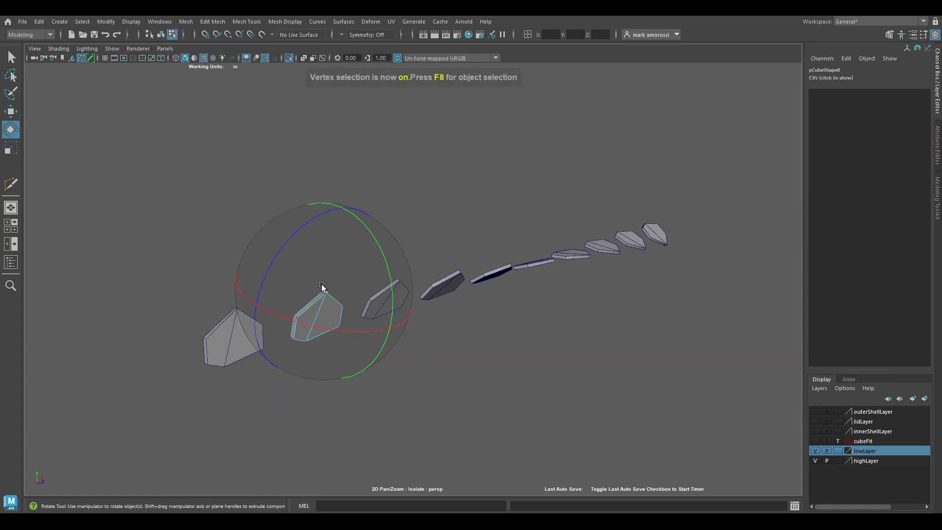
{"action": "key", "text": "q"}
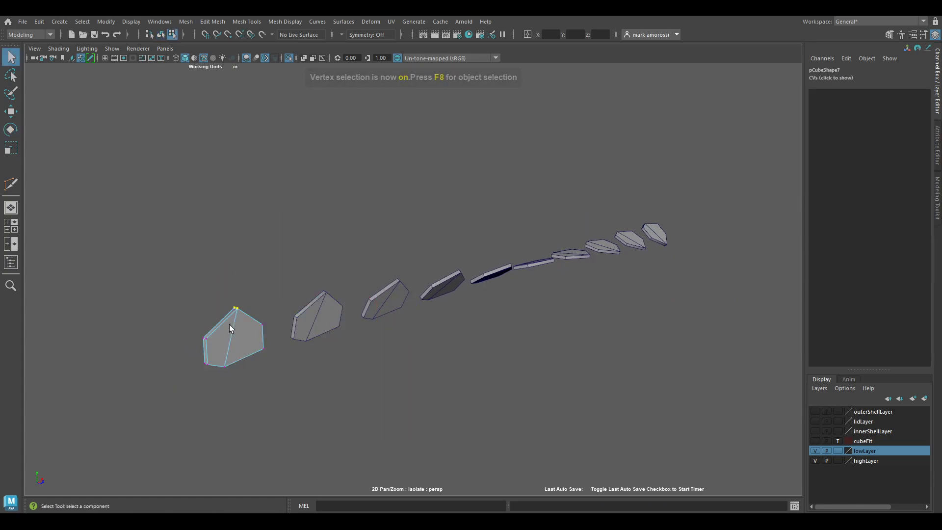
{"action": "left_click", "coordinate": [233, 320]}
{"action": "key", "text": "F9"}
{"action": "key", "text": "w"}
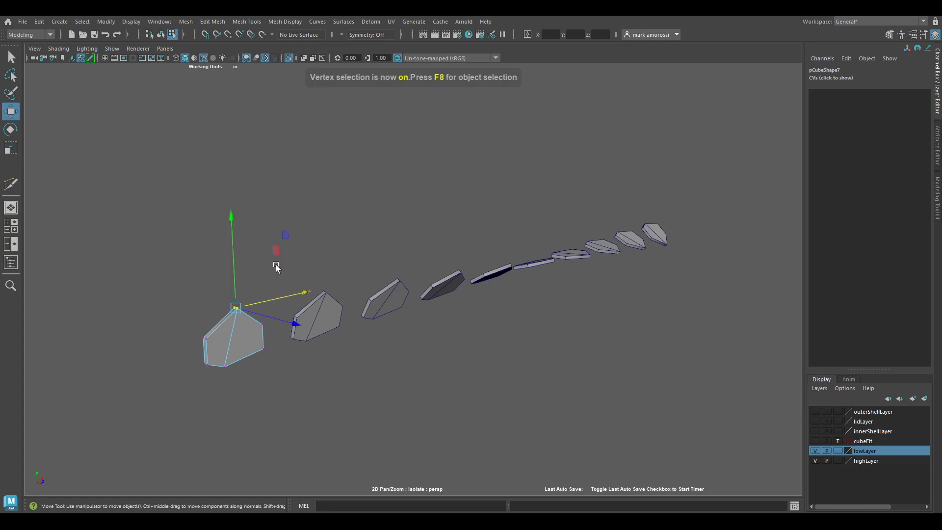
{"action": "mouse_move", "coordinate": [287, 235]}
{"action": "left_mouse_down"}
{"action": "mouse_move", "coordinate": [281, 229]}
{"action": "mouse_move", "coordinate": [289, 240]}
{"action": "left_mouse_up"}
{"action": "key", "text": "ctrl+z"}
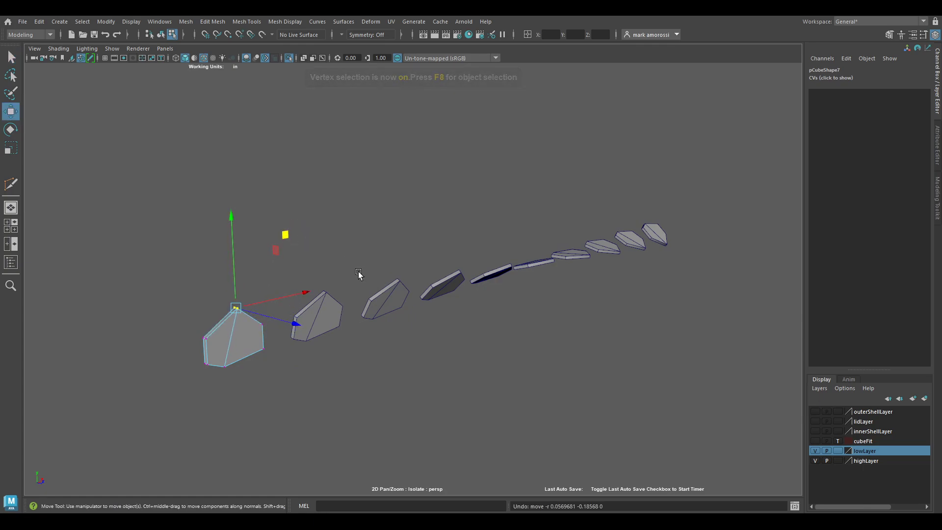
{"action": "key", "text": "F8"}
- Delete every duplicate except the original panel and frame the view on it
{"action": "left_click_drag", "start_coordinate": [288, 175], "coordinate": [691, 383]}
{"action": "key", "text": "Delete"}
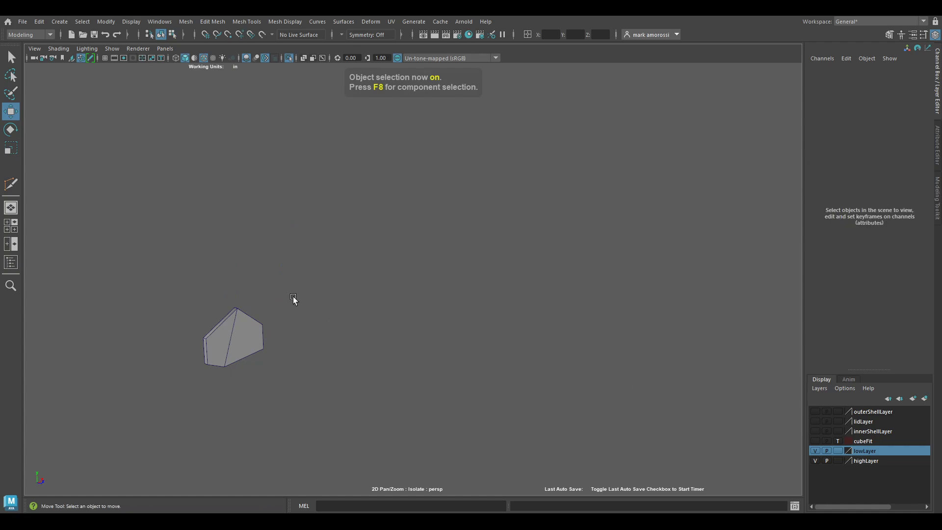
{"action": "left_click", "coordinate": [245, 330]}
{"action": "key", "text": "f"}
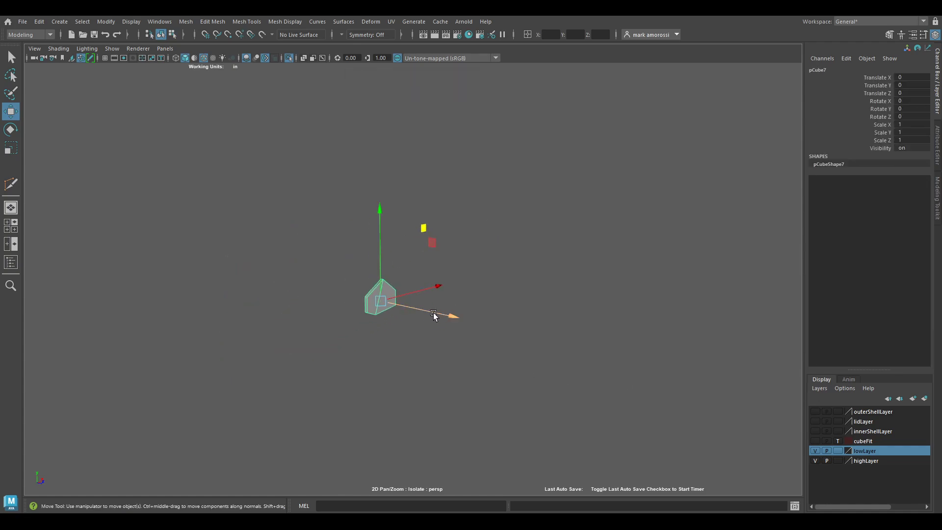
{"action": "key", "text": "shift+q"}
- Create a polygon cylinder from the Quick Shelf and squash it flat along Y
{"action": "left_click", "coordinate": [611, 294]}
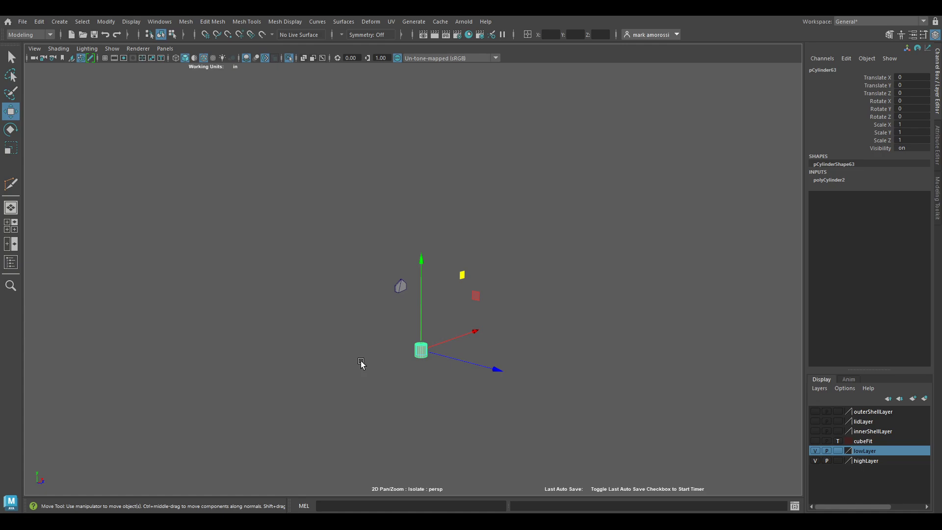
{"action": "left_click_drag", "start_coordinate": [422, 308], "coordinate": [422, 214]}
{"action": "left_click", "coordinate": [834, 180]}
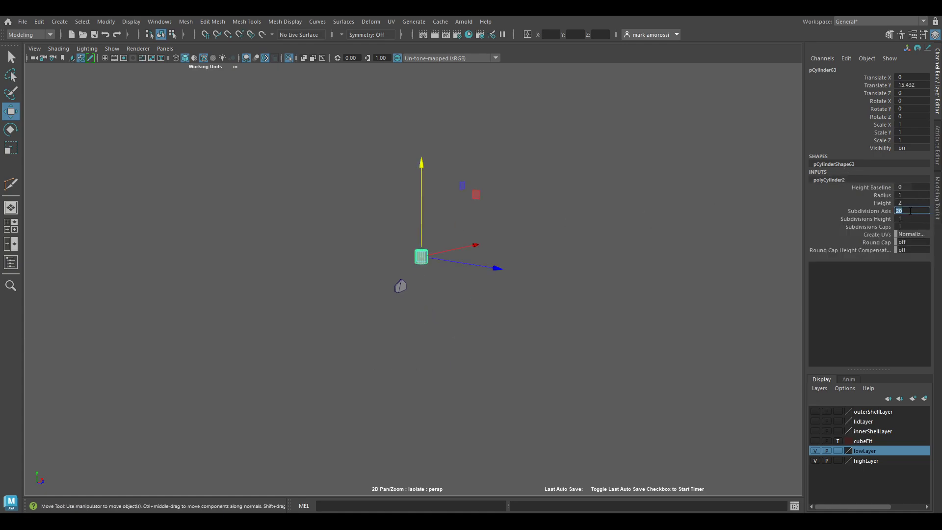
{"action": "left_click", "coordinate": [406, 282]}
{"action": "left_click", "coordinate": [422, 259]}
{"action": "key", "text": "f"}
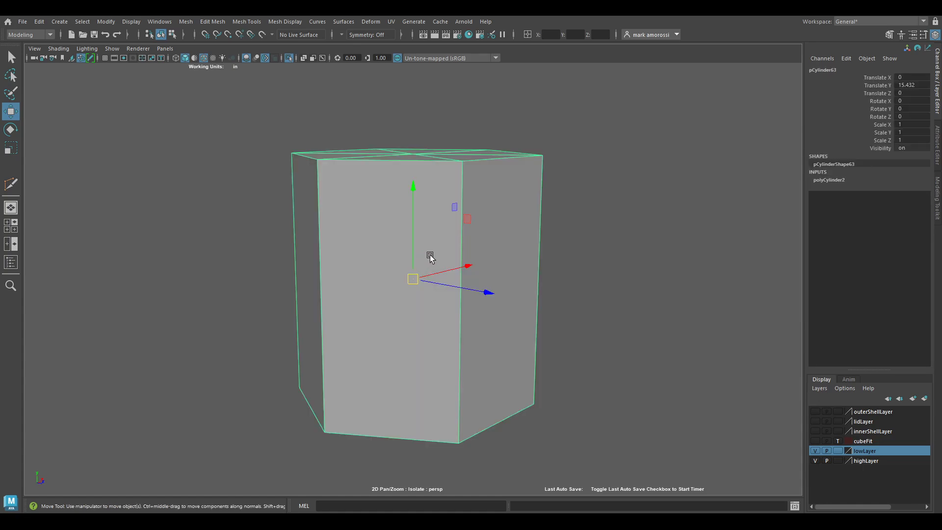
{"action": "key", "text": "r"}
{"action": "left_click_drag", "start_coordinate": [412, 190], "coordinate": [409, 317]}
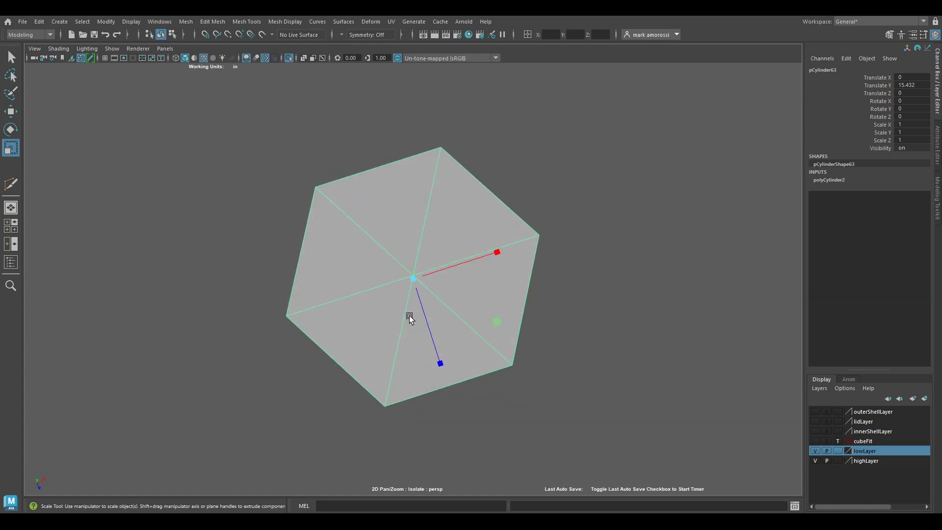
- Delete the cylinder's top and side faces, leaving a single four-sided side face
{"action": "key", "text": "F9"}
{"action": "left_click_drag", "start_coordinate": [387, 252], "coordinate": [455, 306]}
{"action": "scroll", "coordinate": [447, 305], "scroll_direction": "down", "scroll_amount": 2}
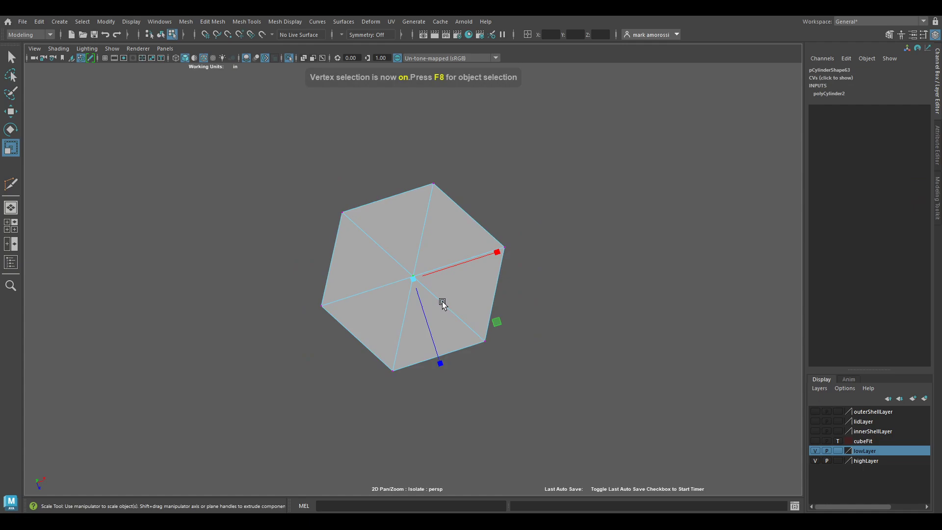
{"action": "key", "text": "F11"}
{"action": "left_click_drag", "start_coordinate": [296, 164], "coordinate": [537, 291]}
{"action": "left_click_drag", "start_coordinate": [466, 334], "coordinate": [357, 350], "text": "alt"}
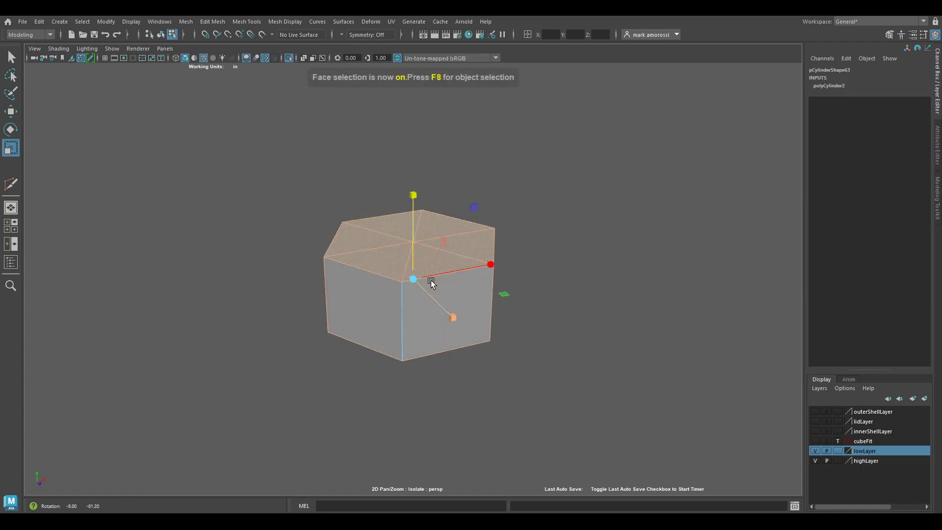
{"action": "left_click", "coordinate": [368, 342], "text": "shift"}
{"action": "left_click_drag", "start_coordinate": [435, 349], "coordinate": [377, 371], "text": "alt"}
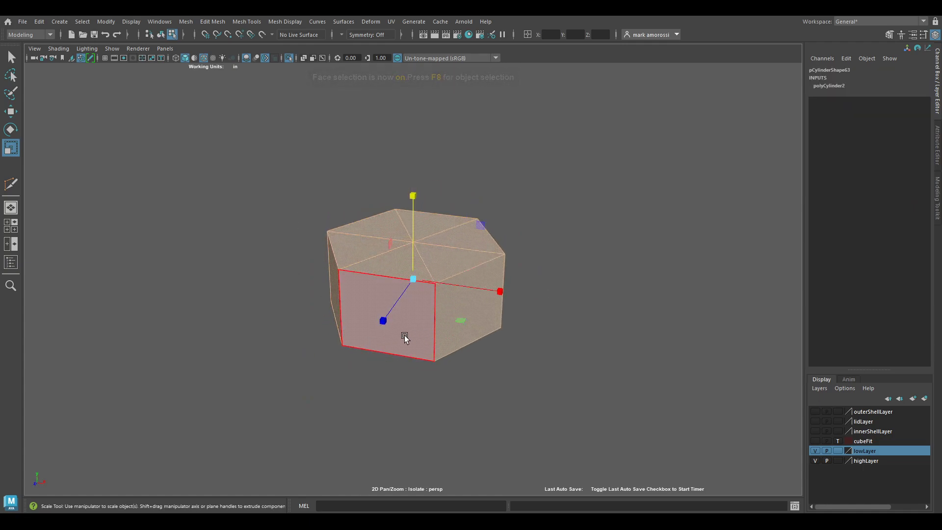
{"action": "left_click_drag", "start_coordinate": [405, 338], "coordinate": [450, 338], "text": "alt"}
{"action": "key", "text": "Delete"}
{"action": "key", "text": "Tab"}
- Cut vertical edge loops across the face with Multi-Cut
{"action": "left_click", "coordinate": [363, 316]}
{"action": "scroll", "coordinate": [447, 308], "scroll_direction": "up", "scroll_amount": 2}
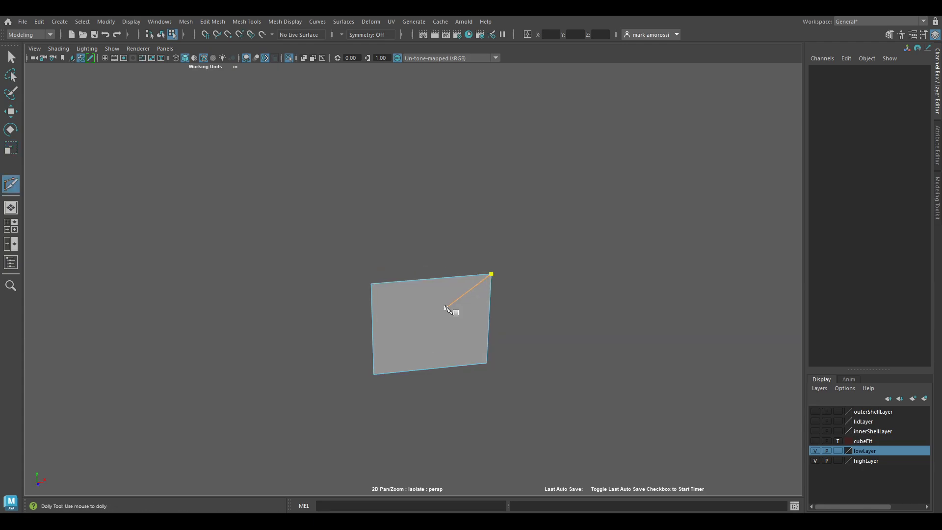
{"action": "left_click", "coordinate": [433, 292], "text": "ctrl"}
{"action": "left_click", "coordinate": [466, 300], "text": "ctrl"}
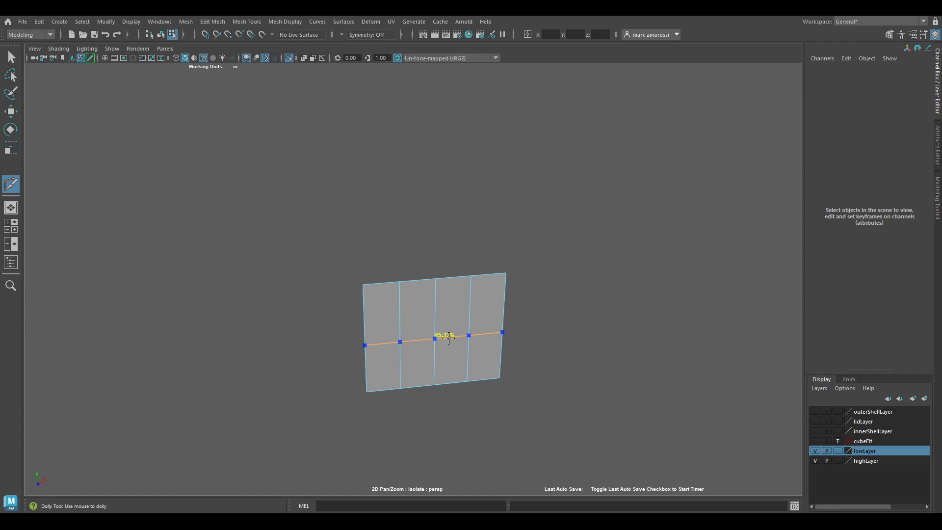
{"action": "left_click_drag", "start_coordinate": [446, 337], "coordinate": [425, 325], "text": "alt"}
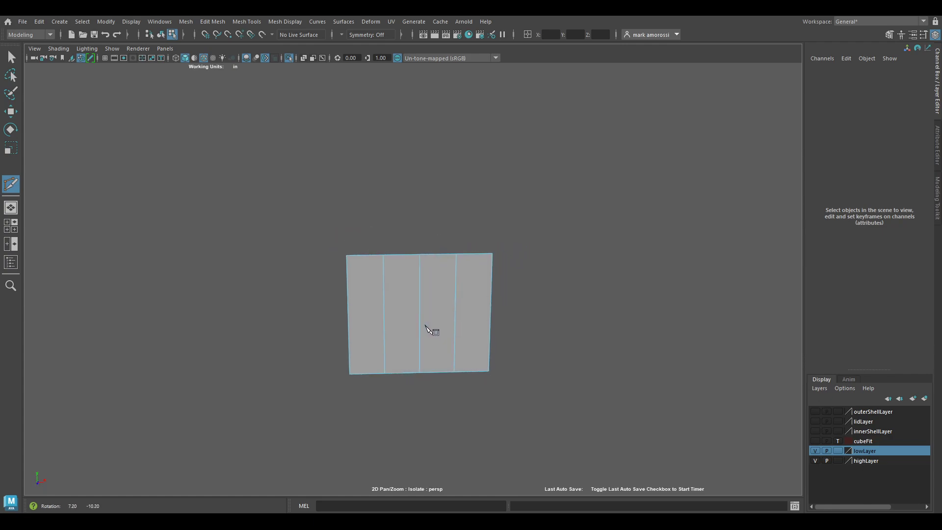
- Bevel two vertical edges and lower the bevel fraction to 0.233
{"action": "key", "text": "F10"}
{"action": "key", "text": "q"}
{"action": "left_click", "coordinate": [445, 298]}
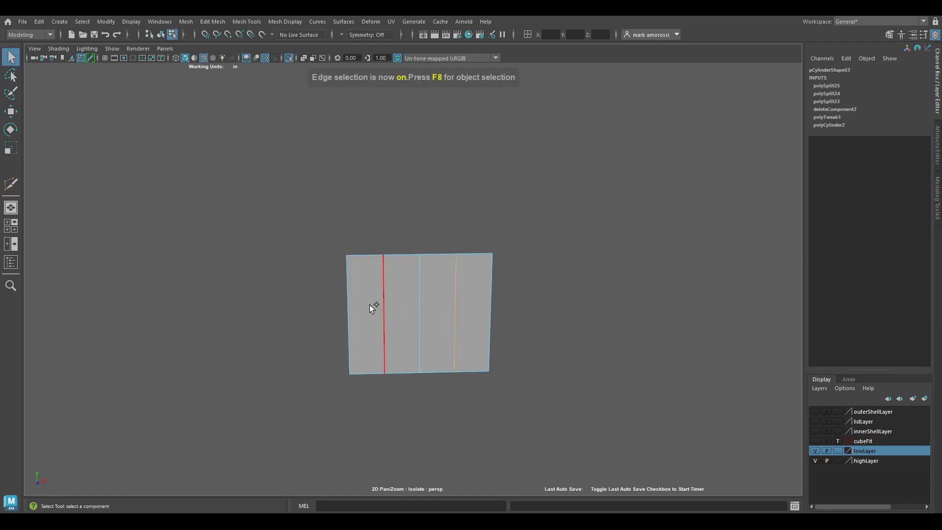
{"action": "left_click", "coordinate": [373, 305], "text": "shift"}
{"action": "right_click_drag", "start_coordinate": [616, 271], "coordinate": [663, 272], "text": "shift"}
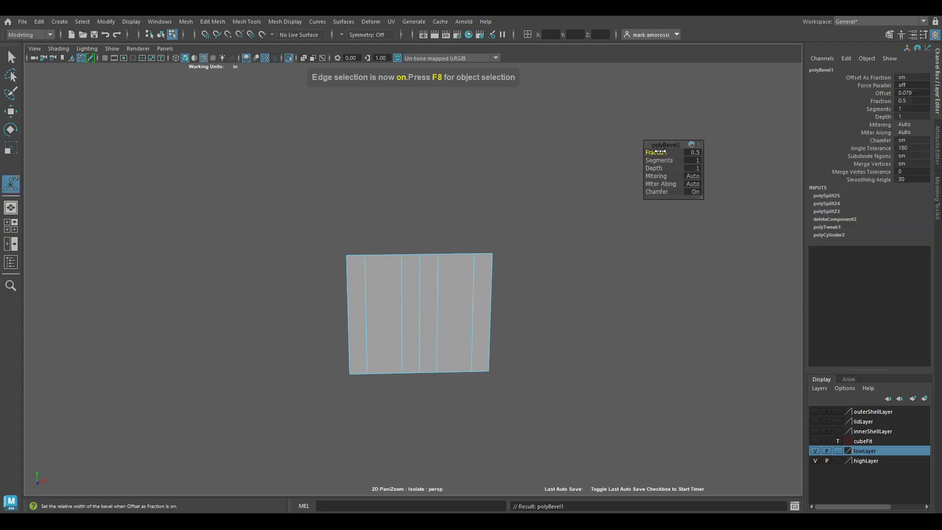
{"action": "left_click_drag", "start_coordinate": [659, 154], "coordinate": [529, 161]}
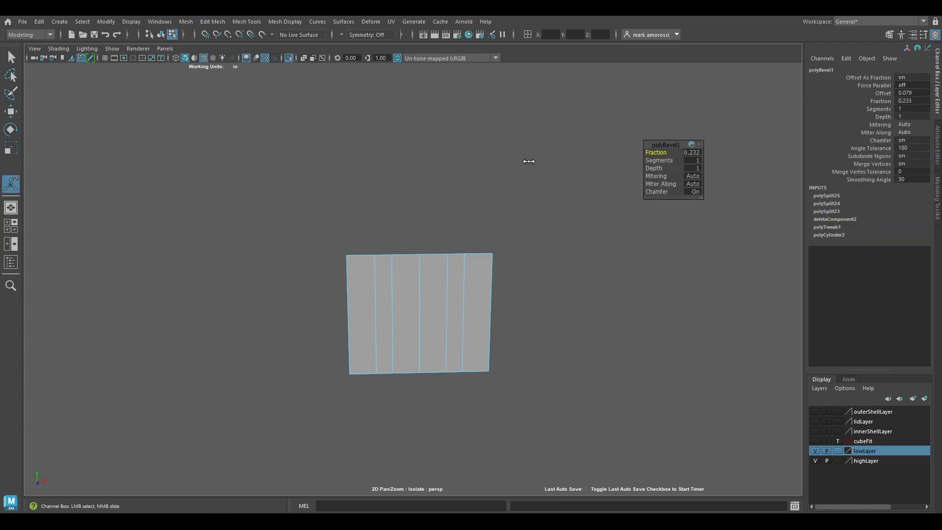
{"action": "key", "text": "t"}
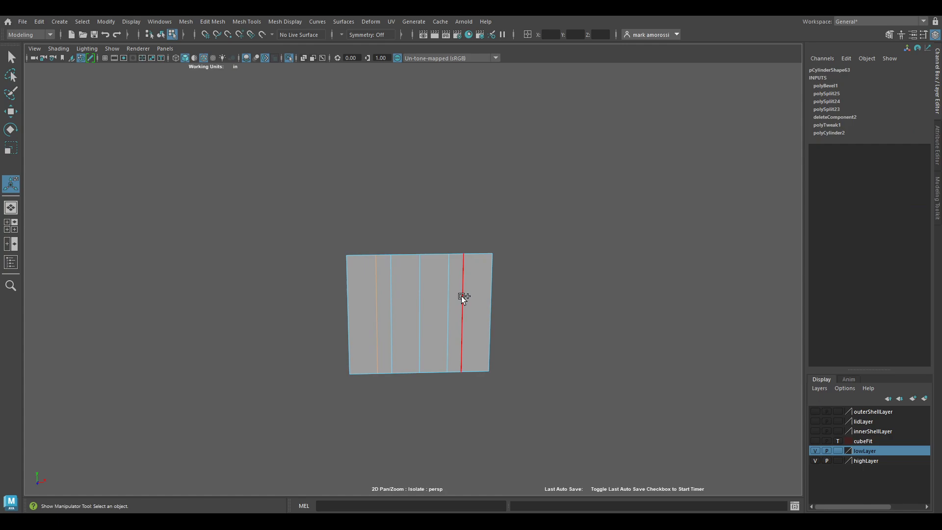
- Scale the selected edges outward in X, then select the top middle vertex
{"action": "left_click", "coordinate": [462, 297], "text": "shift"}
{"action": "key", "text": "r"}
{"action": "left_click_drag", "start_coordinate": [474, 310], "coordinate": [474, 314]}
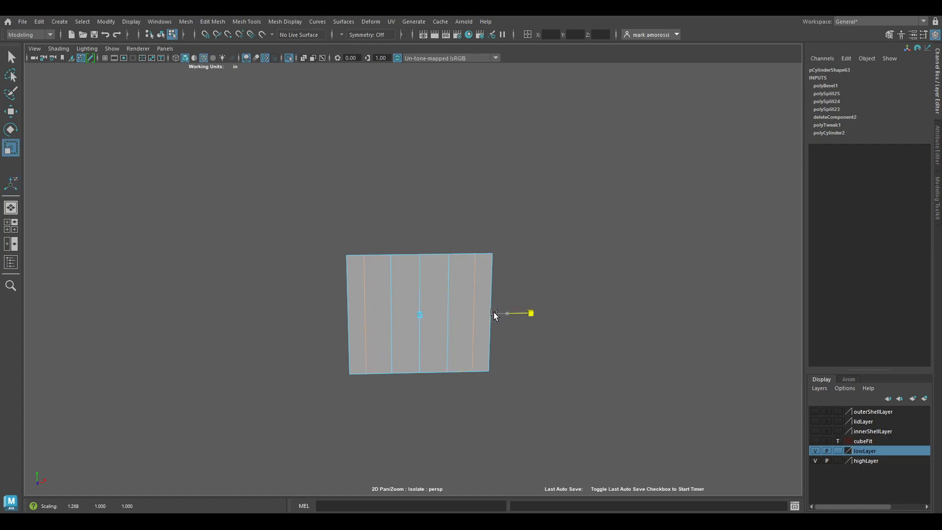
{"action": "key", "text": "F9"}
{"action": "key", "text": "q"}
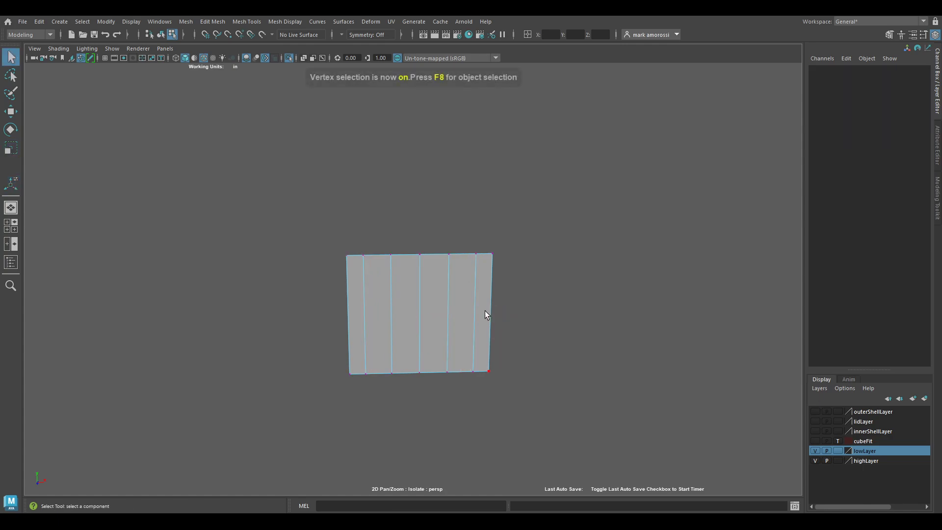
{"action": "left_click_drag", "start_coordinate": [418, 248], "coordinate": [337, 275]}
- With soft select, lift the top-middle vertex into an arch, then dip the two top corners slightly
{"action": "key", "text": "b"}
{"action": "key", "text": "w"}
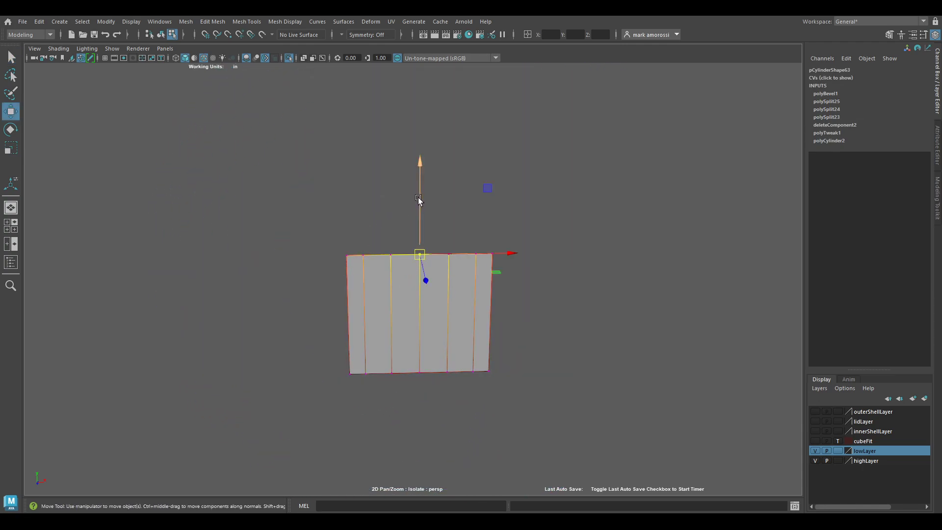
{"action": "left_click_drag", "start_coordinate": [418, 198], "coordinate": [422, 169]}
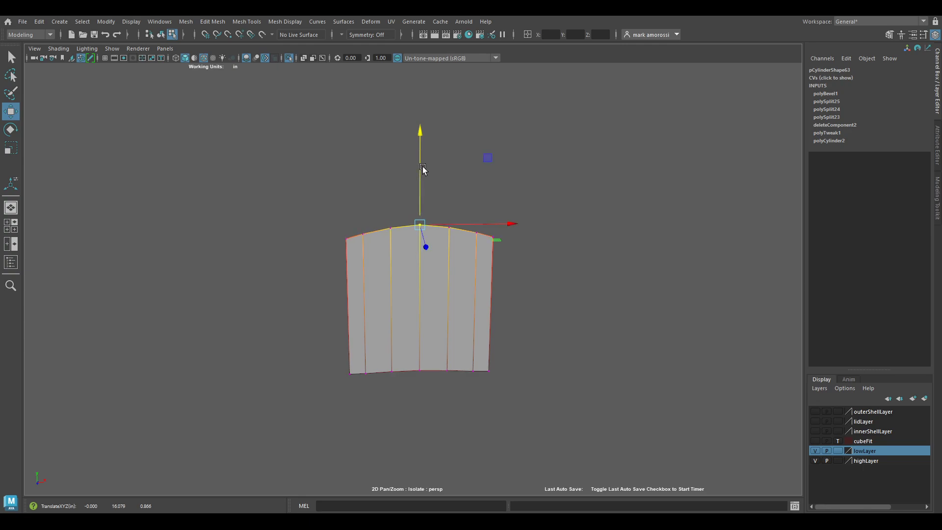
{"action": "left_click", "coordinate": [488, 245]}
{"action": "left_click", "coordinate": [346, 251], "text": "shift"}
{"action": "key", "text": "b"}
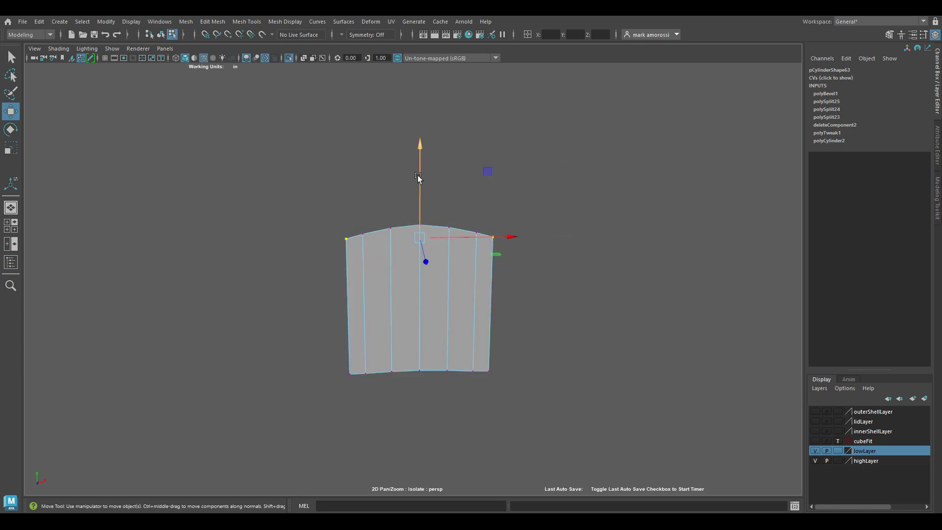
{"action": "left_click_drag", "start_coordinate": [418, 178], "coordinate": [422, 181]}
- Raise the panel's bottom row of vertices, then return to object selection
{"action": "left_click_drag", "start_coordinate": [334, 345], "coordinate": [593, 439]}
{"action": "key", "text": "r"}
{"action": "key", "text": "w"}
{"action": "left_click_drag", "start_coordinate": [427, 358], "coordinate": [417, 255]}
{"action": "mouse_move", "coordinate": [470, 269]}
{"action": "left_mouse_down", "text": "alt"}
{"action": "mouse_move", "coordinate": [469, 287]}
{"action": "mouse_move", "coordinate": [482, 286]}
{"action": "mouse_move", "coordinate": [422, 311]}
{"action": "mouse_move", "coordinate": [456, 314]}
{"action": "mouse_move", "coordinate": [390, 277]}
{"action": "mouse_move", "coordinate": [465, 286]}
{"action": "mouse_move", "coordinate": [461, 316]}
{"action": "mouse_move", "coordinate": [338, 288]}
{"action": "mouse_move", "coordinate": [447, 231]}
{"action": "mouse_move", "coordinate": [456, 284]}
{"action": "mouse_move", "coordinate": [480, 326]}
{"action": "mouse_move", "coordinate": [564, 267]}
{"action": "mouse_move", "coordinate": [536, 294]}
{"action": "mouse_move", "coordinate": [498, 299]}
{"action": "mouse_move", "coordinate": [496, 284]}
{"action": "mouse_move", "coordinate": [434, 285]}
{"action": "mouse_move", "coordinate": [423, 266]}
{"action": "mouse_move", "coordinate": [394, 281]}
{"action": "mouse_move", "coordinate": [408, 285]}
{"action": "left_mouse_up", "text": "alt"}
{"action": "key", "text": "F8"}
{"action": "key", "text": "e"}
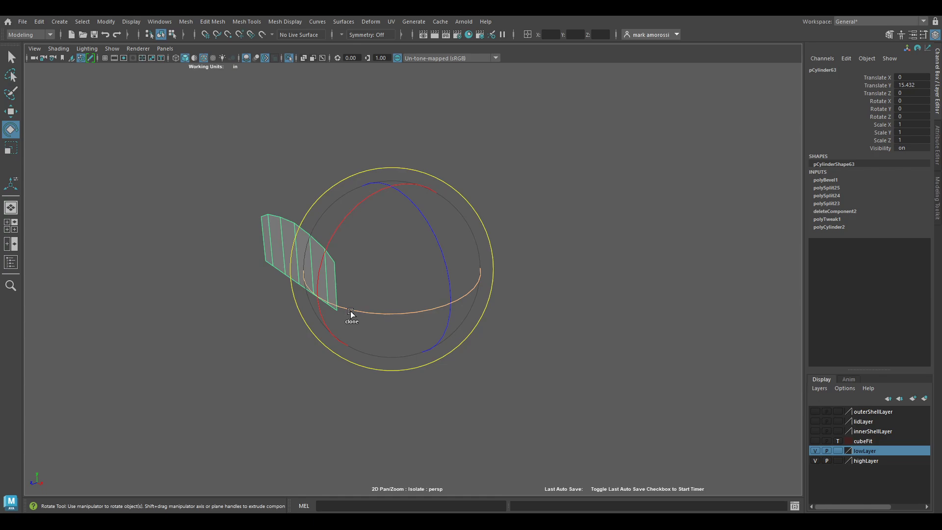
- Clone the panel at 60° around Y, repeat with Shift+D to close the six-panel ring, and select all pieces
{"action": "mouse_move", "coordinate": [350, 311]}
{"action": "left_mouse_down", "text": "shift"}
{"action": "mouse_move", "coordinate": [388, 322]}
{"action": "mouse_move", "coordinate": [528, 313]}
{"action": "mouse_move", "coordinate": [512, 338]}
{"action": "left_mouse_up", "text": "shift"}
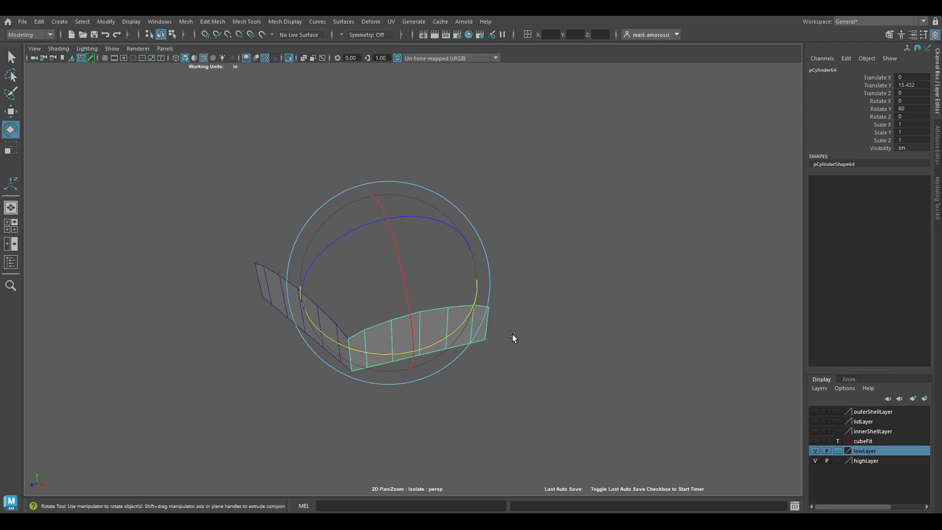
{"action": "key", "text": "shift+d"}
{"action": "key", "text": "shift+d"}
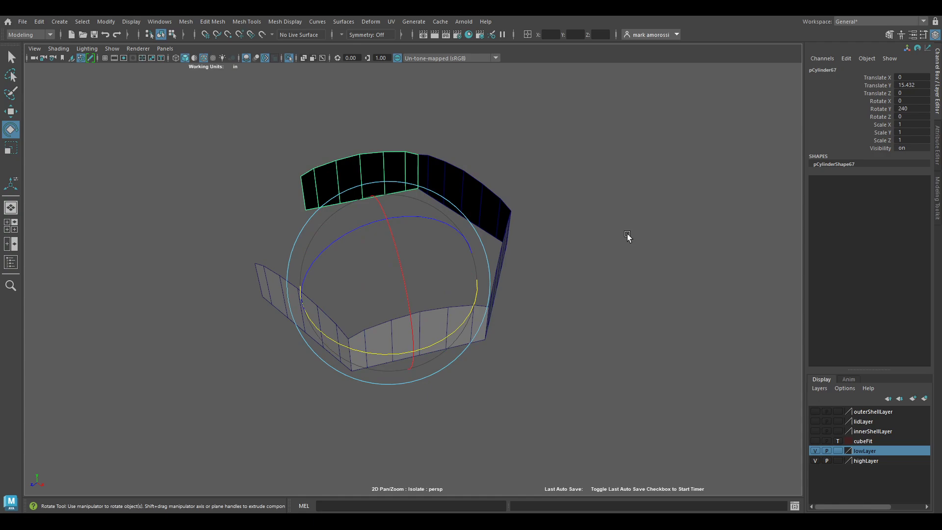
{"action": "key", "text": "shift+d"}
{"action": "left_click_drag", "start_coordinate": [627, 233], "coordinate": [527, 264], "text": "alt"}
{"action": "left_click_drag", "start_coordinate": [213, 123], "coordinate": [527, 290]}
{"action": "left_click_drag", "start_coordinate": [527, 290], "coordinate": [515, 288], "text": "alt"}
- Combine the six panel pieces into a single mesh from the Quick Shelf
{"action": "key", "text": "grave"}
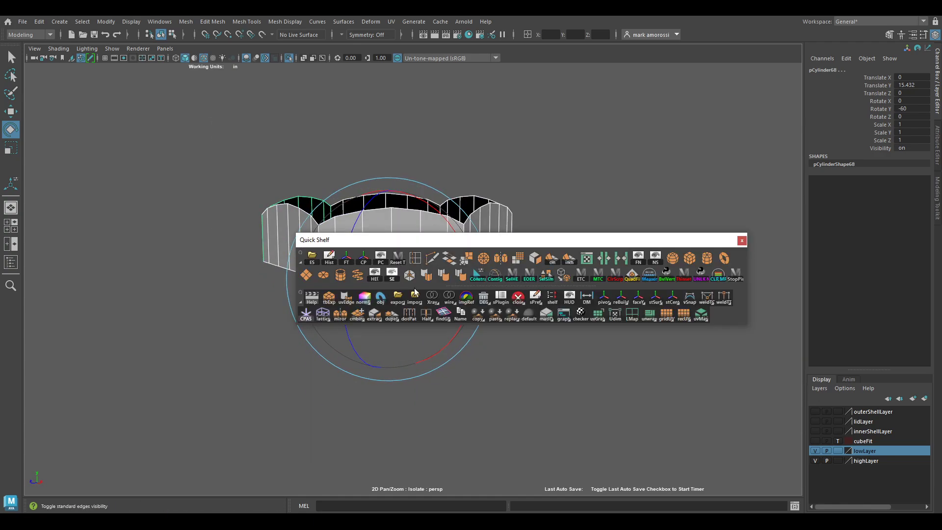
{"action": "left_click", "coordinate": [362, 318]}
{"action": "left_click_drag", "start_coordinate": [461, 209], "coordinate": [470, 242], "text": "alt"}
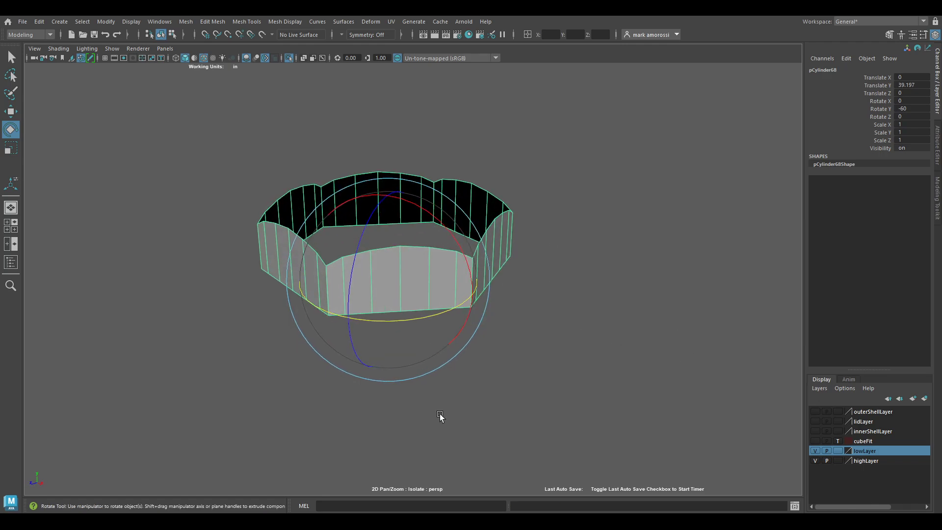
{"action": "left_click_drag", "start_coordinate": [447, 305], "coordinate": [488, 286], "text": "alt"}
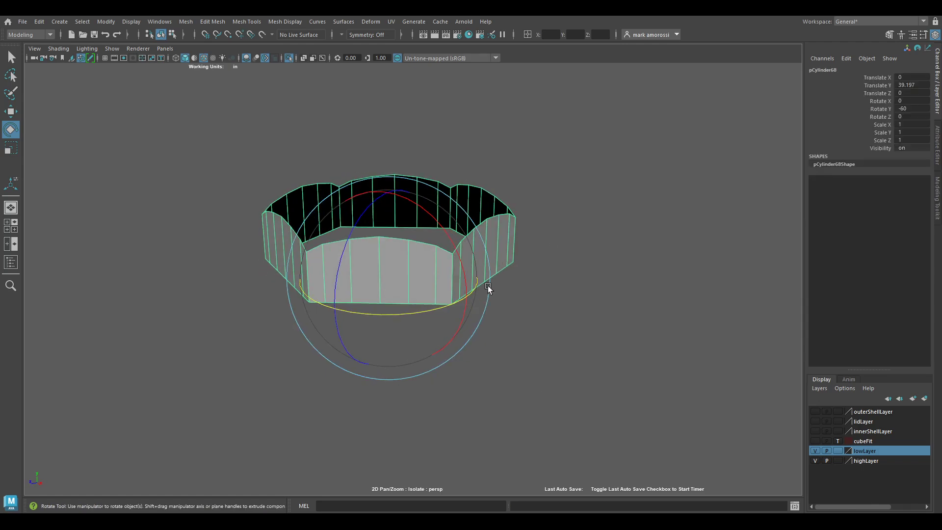
- Merge all the ring's overlapping seam vertices, then select the top border edge loop
{"action": "key", "text": "F9"}
{"action": "key", "text": "q"}
{"action": "left_click_drag", "start_coordinate": [211, 362], "coordinate": [628, 101]}
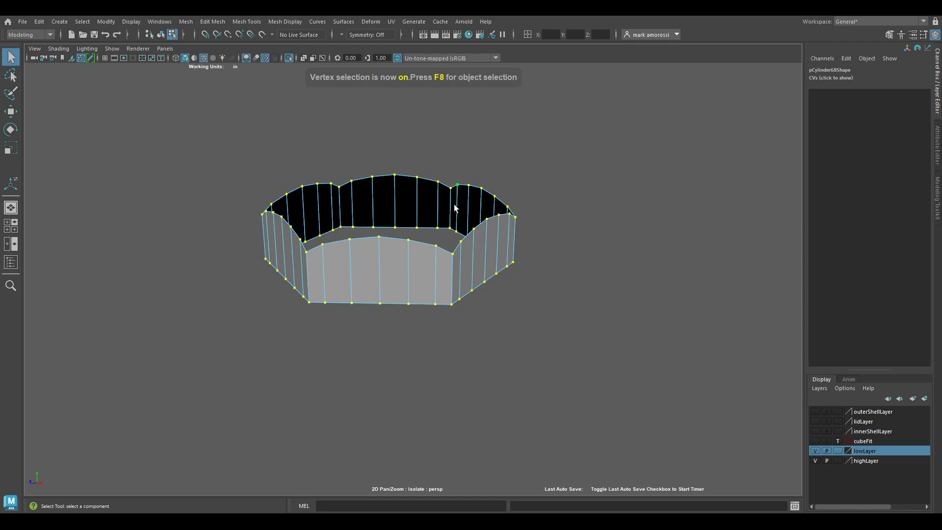
{"action": "left_click", "coordinate": [213, 21]}
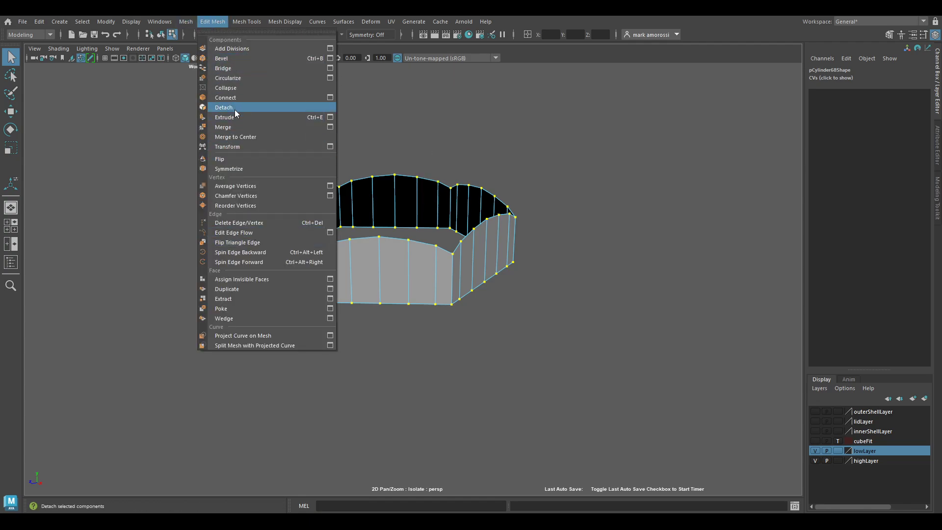
{"action": "left_click", "coordinate": [237, 128]}
{"action": "middle_click_drag", "start_coordinate": [465, 236], "coordinate": [449, 269], "text": "alt"}
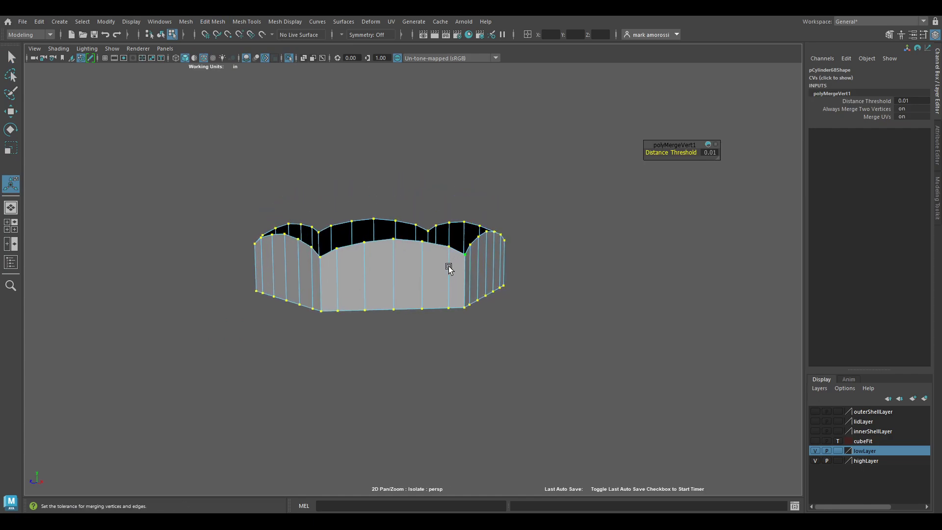
{"action": "key", "text": "F10"}
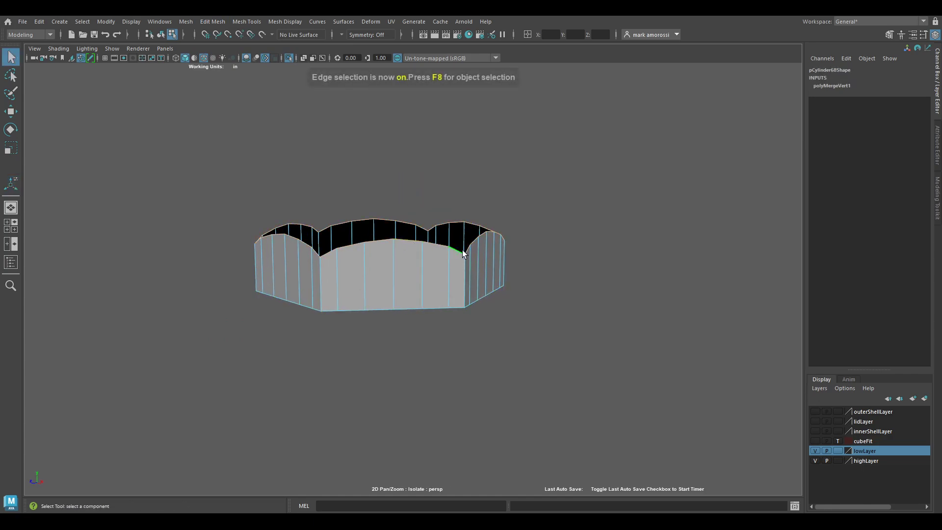
{"action": "left_click_drag", "start_coordinate": [463, 249], "coordinate": [443, 274], "text": "alt"}
- Extrude the top border into a rim, flatten and shrink it inward, and circularize it
{"action": "key", "text": "w"}
{"action": "mouse_move", "coordinate": [385, 200]}
{"action": "left_mouse_down", "text": "shift"}
{"action": "mouse_move", "coordinate": [384, 173]}
{"action": "mouse_move", "coordinate": [386, 187]}
{"action": "left_mouse_up", "text": "shift"}
{"action": "key", "text": "r"}
{"action": "left_click_drag", "start_coordinate": [383, 123], "coordinate": [394, 320]}
{"action": "left_click_drag", "start_coordinate": [385, 214], "coordinate": [372, 215]}
{"action": "right_click_drag", "start_coordinate": [486, 173], "coordinate": [485, 253], "text": "shift"}
- Lower the circular inner edge slightly and extrude it inward into another ring
{"action": "left_click_drag", "start_coordinate": [474, 263], "coordinate": [407, 231], "text": "alt"}
{"action": "key", "text": "w"}
{"action": "left_click_drag", "start_coordinate": [381, 169], "coordinate": [384, 175]}
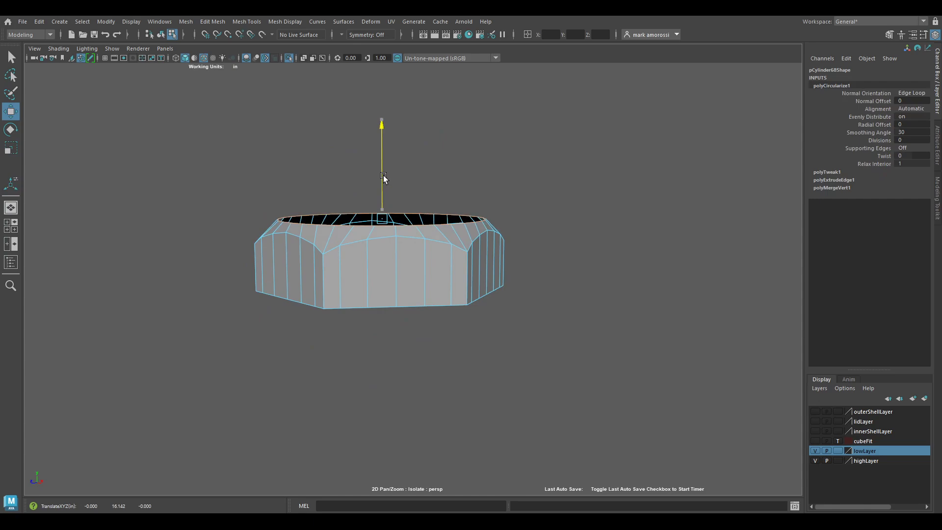
{"action": "key", "text": "r"}
{"action": "left_click_drag", "start_coordinate": [384, 217], "coordinate": [411, 233], "text": "shift"}
{"action": "key", "text": "grave"}
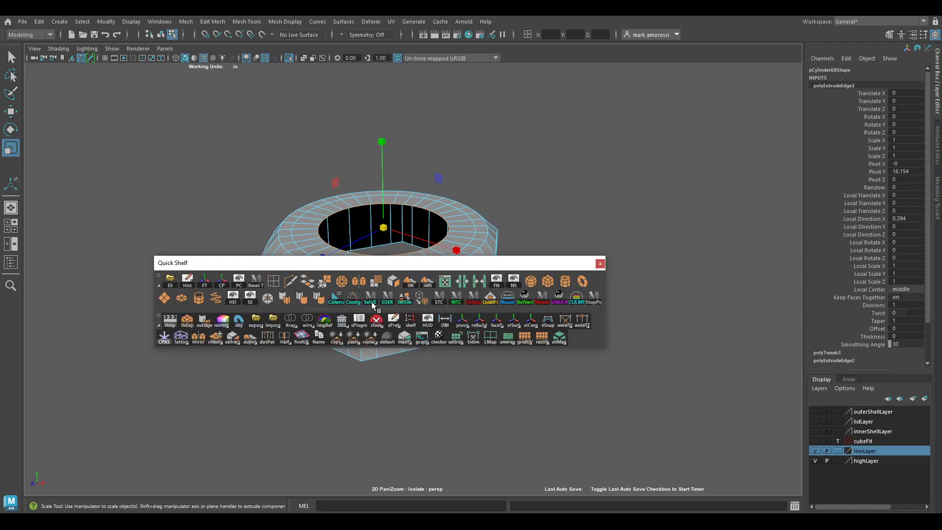
{"action": "left_click", "coordinate": [273, 281]}
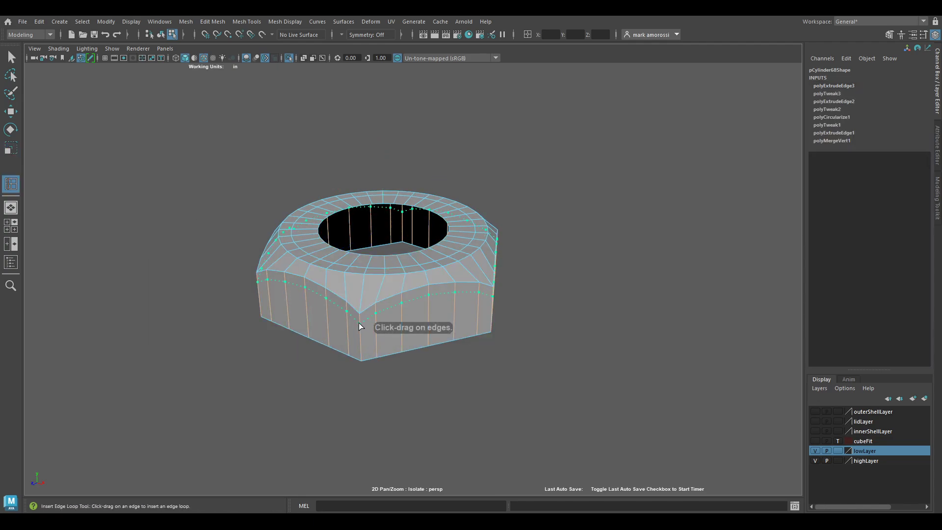
- Insert a horizontal edge loop around the nut's outer sides, then return to object selection
{"action": "left_click", "coordinate": [360, 327]}
{"action": "left_click_drag", "start_coordinate": [361, 326], "coordinate": [398, 310], "text": "alt"}
{"action": "key", "text": "F8"}
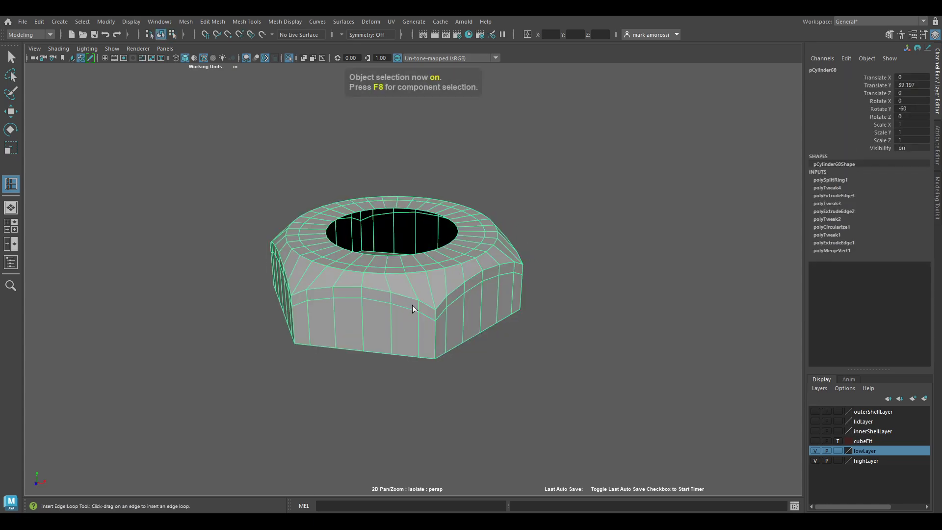
{"action": "key", "text": "q"}
- Preview the nut smoothed with wireframe hidden and textured shading, then select it
{"action": "key", "text": "3"}
{"action": "left_click_drag", "start_coordinate": [435, 313], "coordinate": [506, 275], "text": "alt"}
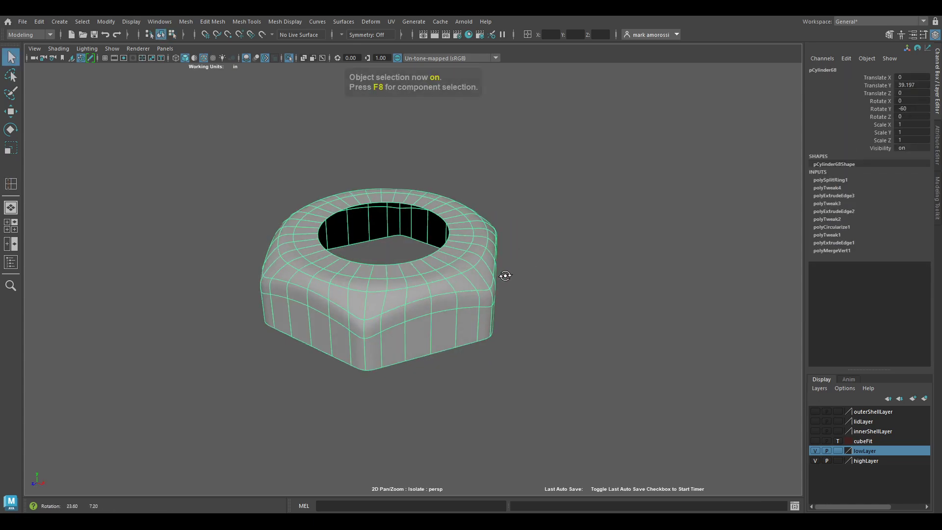
{"action": "left_click", "coordinate": [508, 345]}
{"action": "left_click_drag", "start_coordinate": [508, 345], "coordinate": [494, 328], "text": "alt"}
{"action": "left_click", "coordinate": [204, 58]}
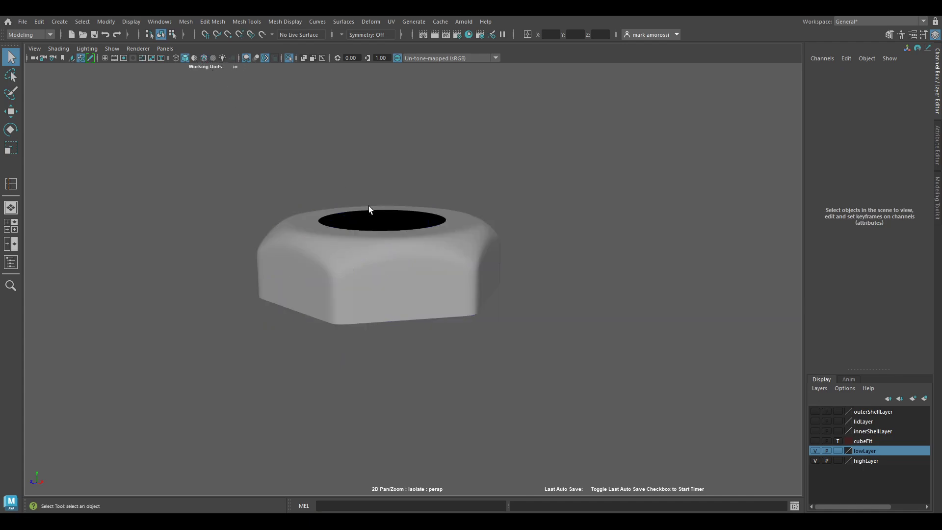
{"action": "key", "text": "6"}
{"action": "mouse_move", "coordinate": [511, 275]}
{"action": "left_mouse_down", "text": "alt"}
{"action": "mouse_move", "coordinate": [617, 300]}
{"action": "mouse_move", "coordinate": [461, 273]}
{"action": "mouse_move", "coordinate": [347, 274]}
{"action": "mouse_move", "coordinate": [307, 301]}
{"action": "mouse_move", "coordinate": [406, 290]}
{"action": "left_mouse_up", "text": "alt"}
{"action": "left_click", "coordinate": [405, 291]}
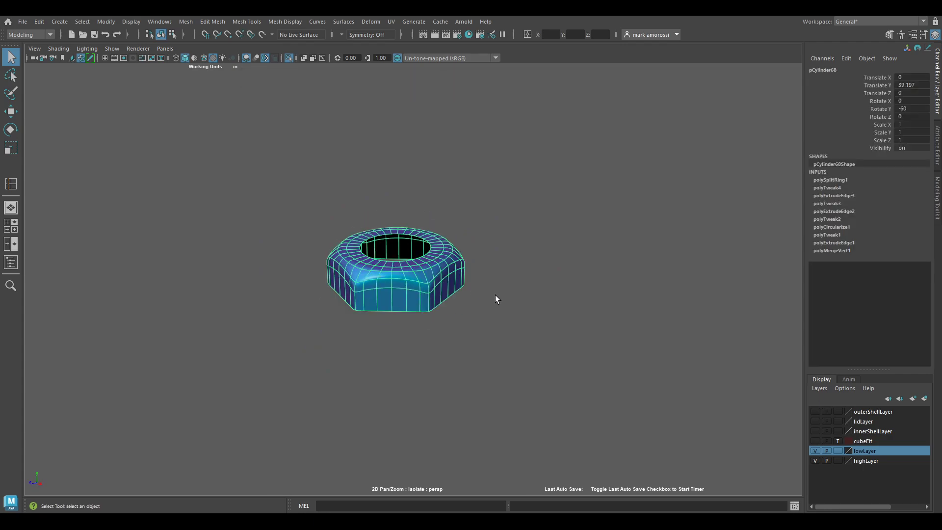
{"action": "left_click_drag", "start_coordinate": [484, 314], "coordinate": [460, 244], "text": "alt"}
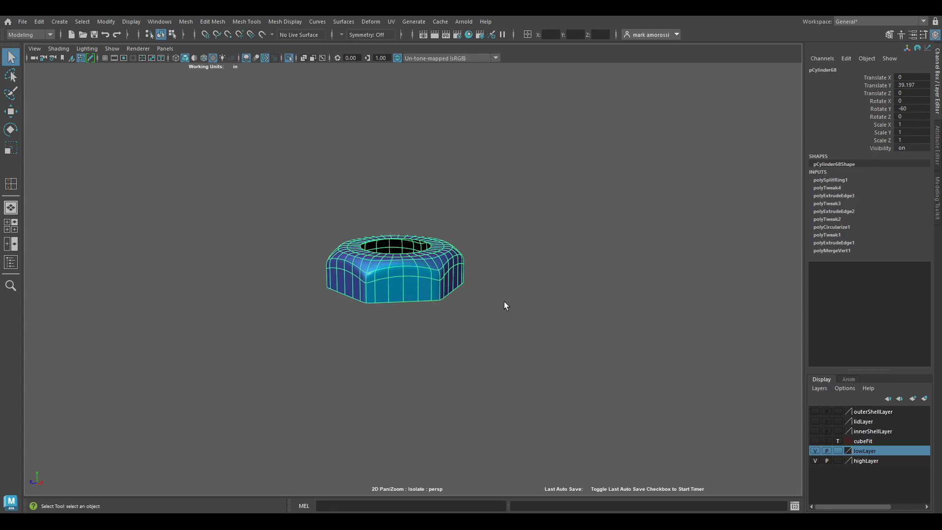
{"action": "left_click_drag", "start_coordinate": [425, 297], "coordinate": [463, 312], "text": "alt"}
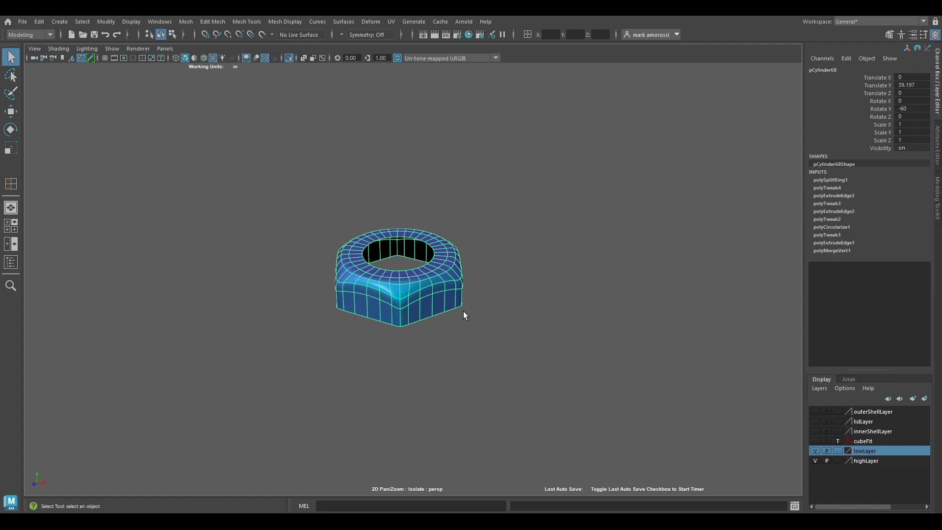
{"action": "left_click_drag", "start_coordinate": [376, 262], "coordinate": [394, 300], "text": "alt"}
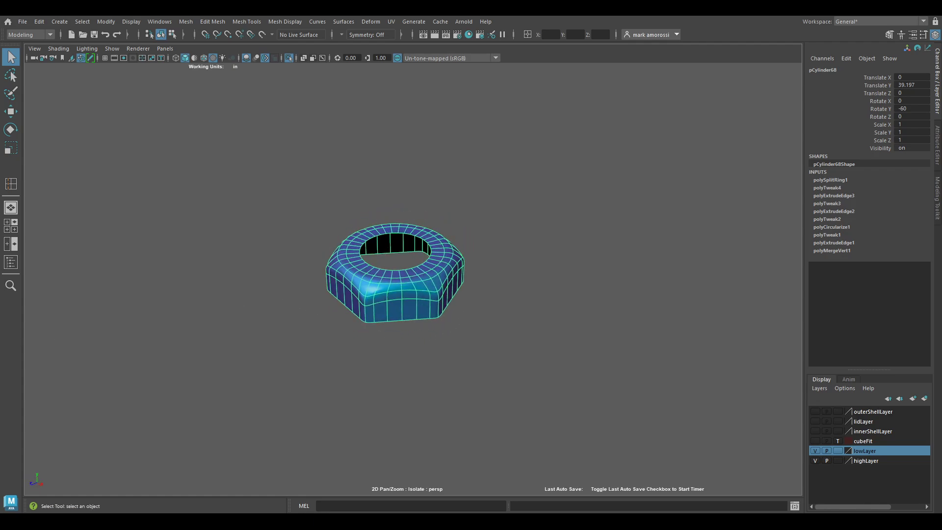